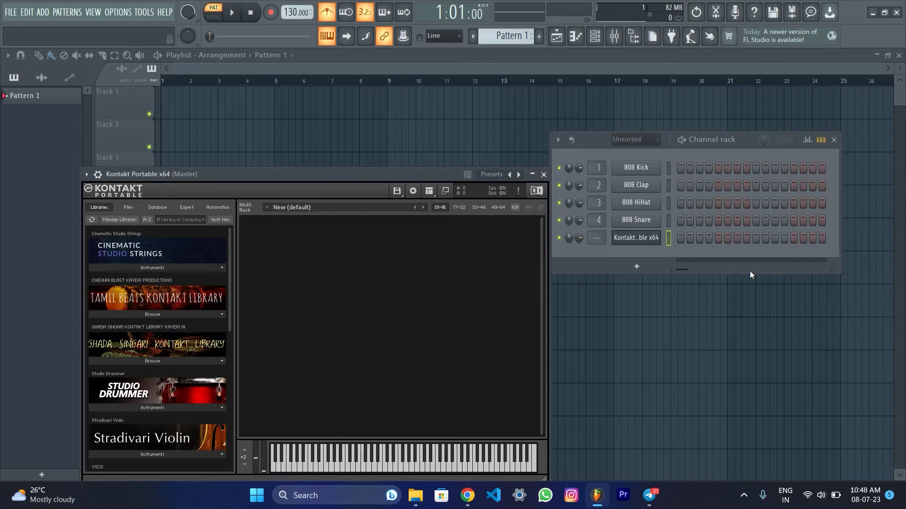
Step: Scroll through Kontakt's installed Libraries list, then open the Kontakt_6_Portable.zip Drive link from Telegram
{"action": "left_click_drag", "start_coordinate": [414, 174], "coordinate": [436, 97]}
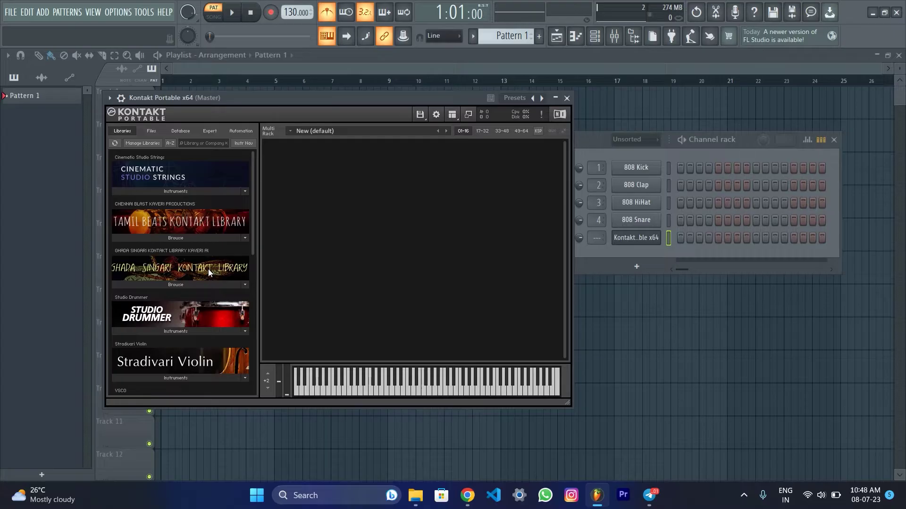
{"action": "scroll", "coordinate": [208, 272], "scroll_direction": "down", "scroll_amount": 4}
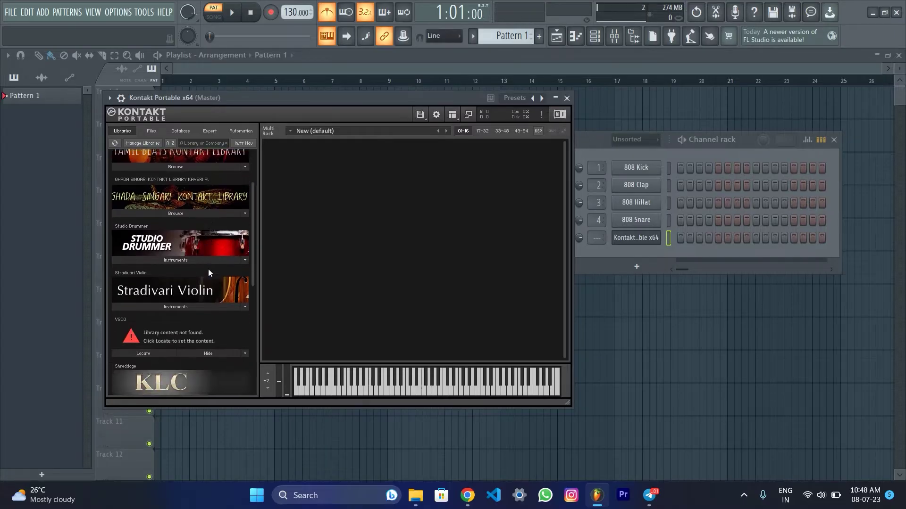
{"action": "scroll", "coordinate": [208, 272], "scroll_direction": "down", "scroll_amount": 5}
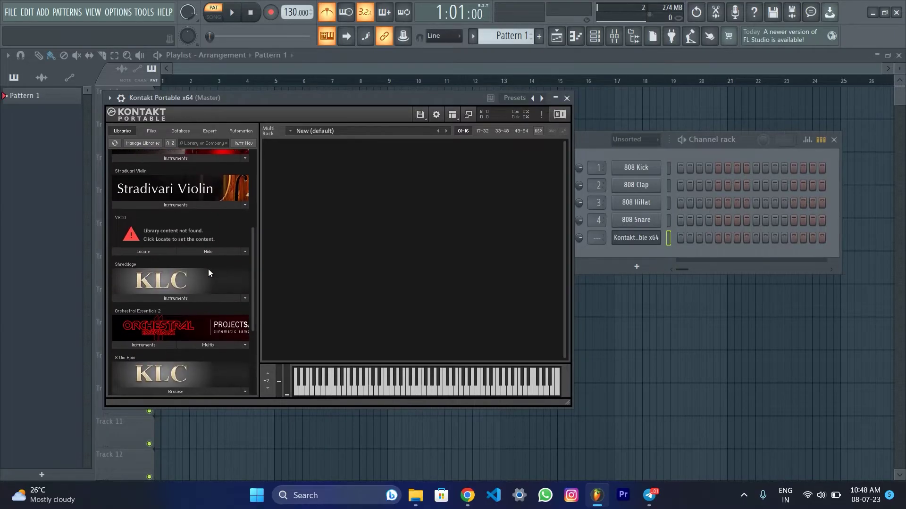
{"action": "scroll", "coordinate": [208, 269], "scroll_direction": "down", "scroll_amount": 4}
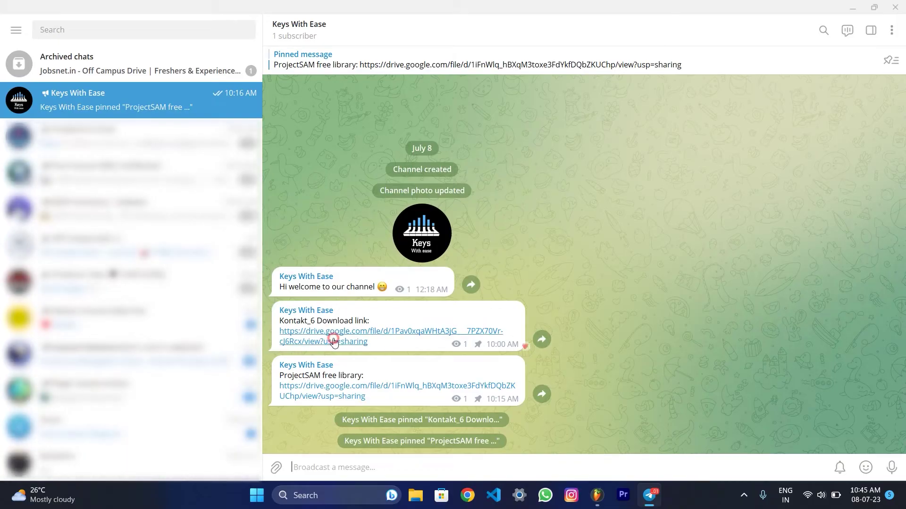
{"action": "left_click", "coordinate": [333, 342]}
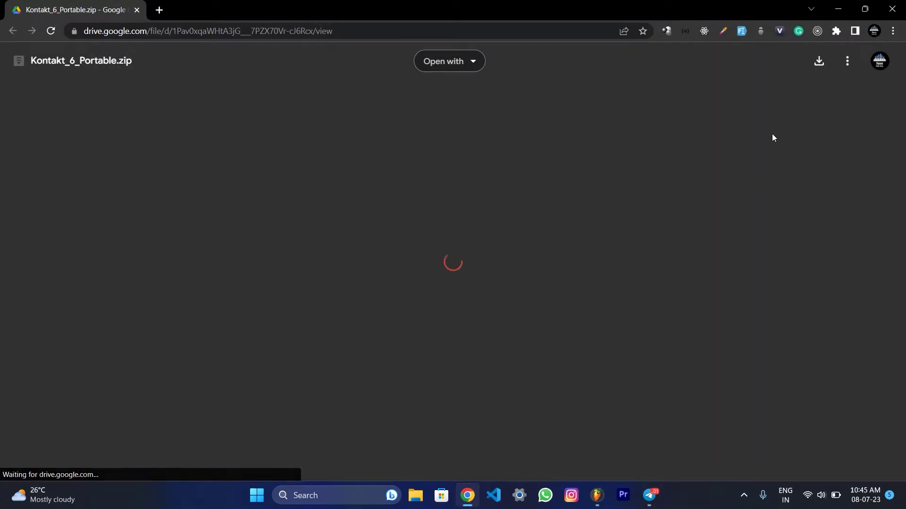
Step: Start downloading Kontakt_6_Portable.zip past the virus-scan warning, cancel the save, and show the desktop
{"action": "left_click", "coordinate": [817, 59]}
{"action": "left_click", "coordinate": [385, 137]}
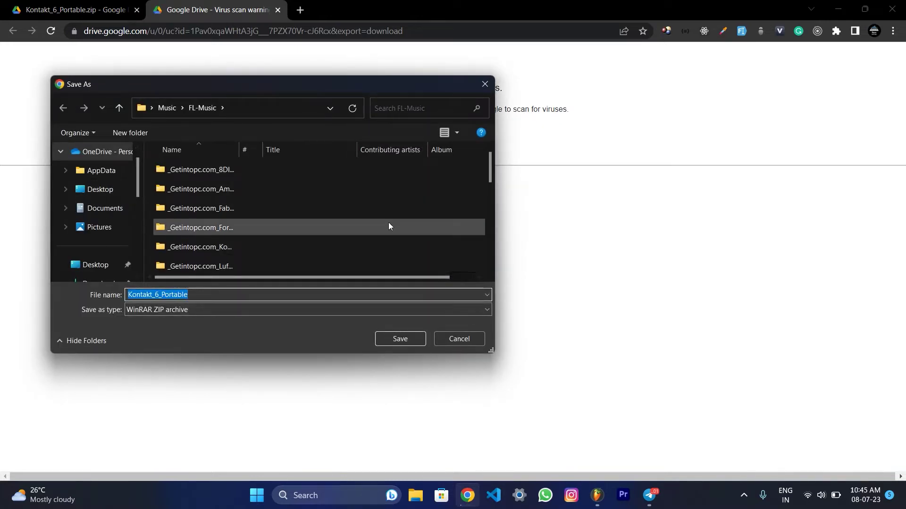
{"action": "left_click", "coordinate": [468, 340]}
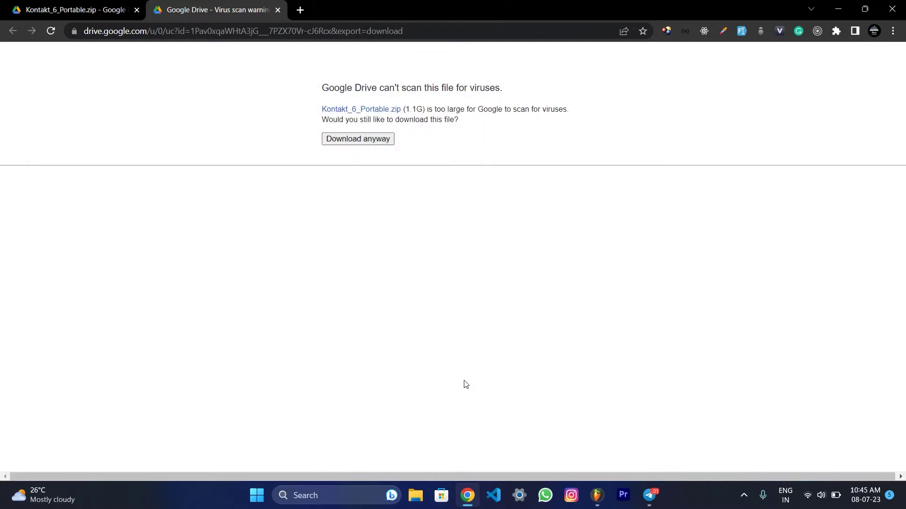
{"action": "key", "text": "super+d"}
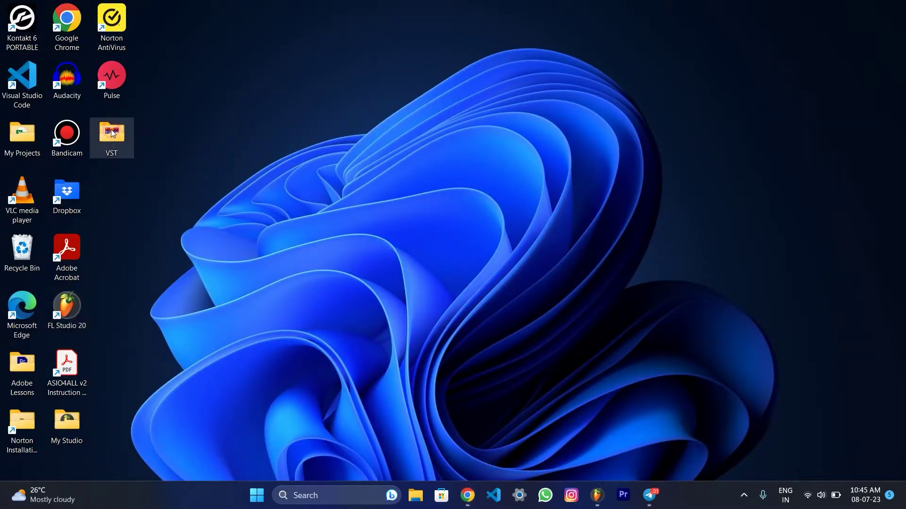
Step: Extract Kontakt_6_Portable.zip in the VST folder with WinRAR Extract Here, then select the new folder
{"action": "double_click", "coordinate": [112, 133]}
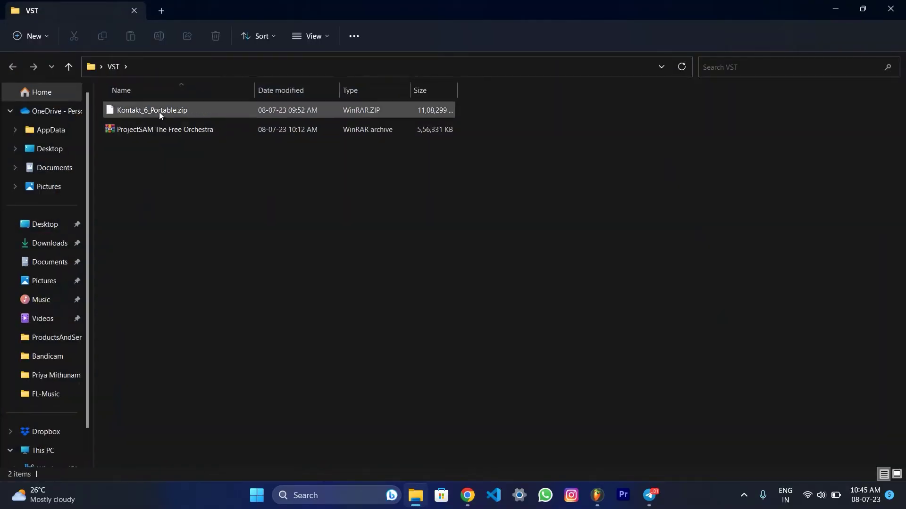
{"action": "left_click", "coordinate": [157, 111]}
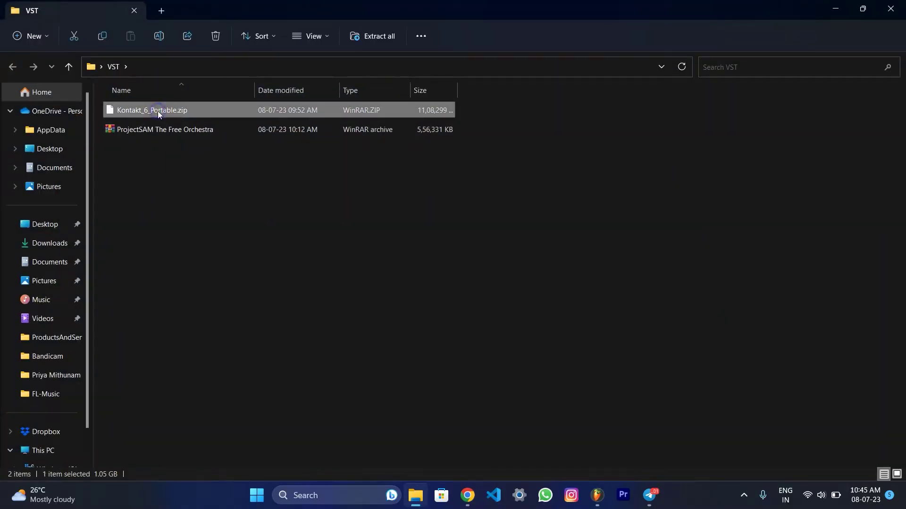
{"action": "right_click", "coordinate": [158, 111]}
{"action": "mouse_move", "coordinate": [203, 291]}
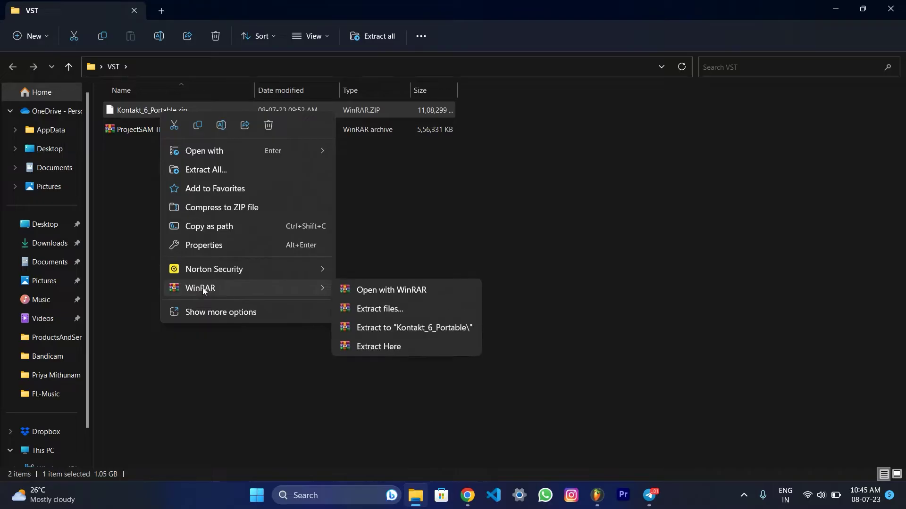
{"action": "left_click", "coordinate": [380, 347]}
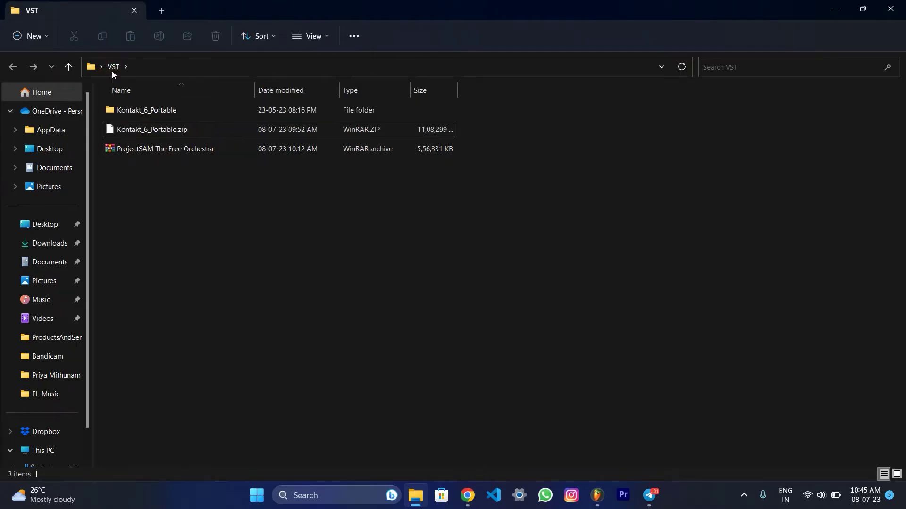
{"action": "left_click", "coordinate": [135, 113]}
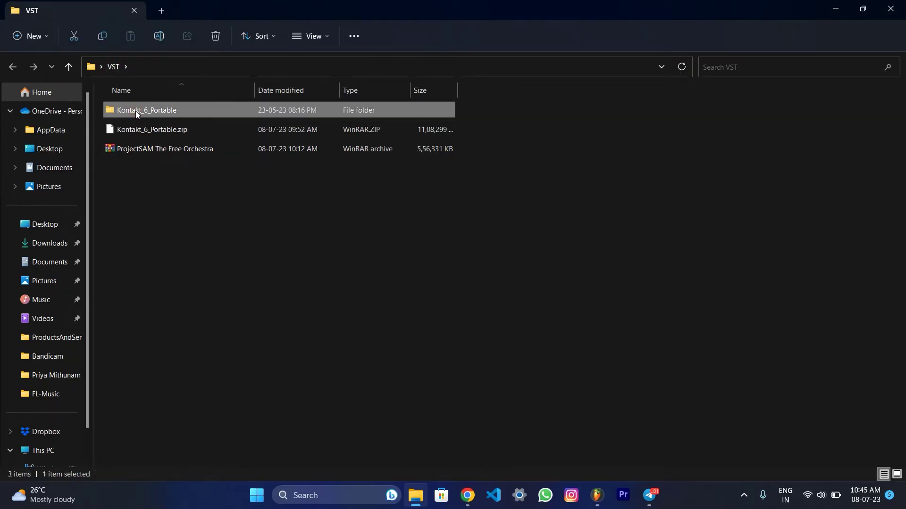
Step: Run KontaktPortable_v642 as administrator, extract it with Yes to All, and return to FL Studio
{"action": "double_click", "coordinate": [136, 113]}
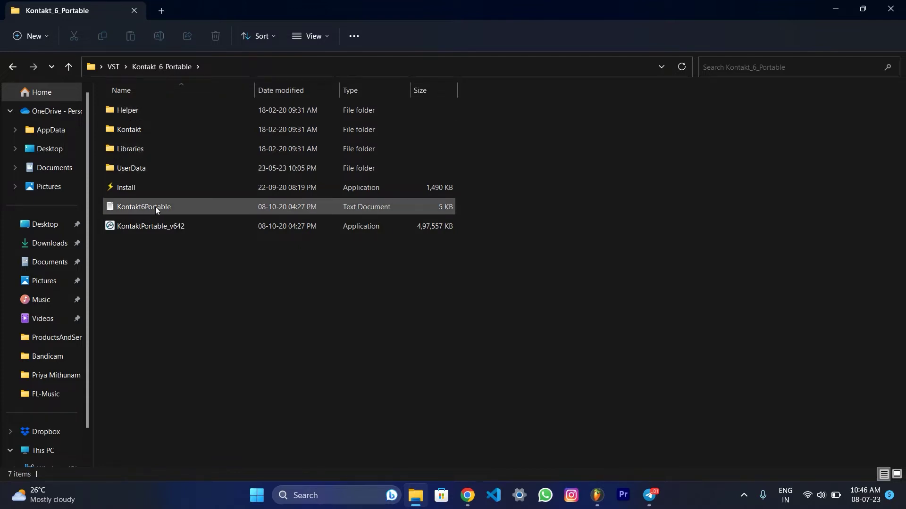
{"action": "left_click", "coordinate": [162, 225]}
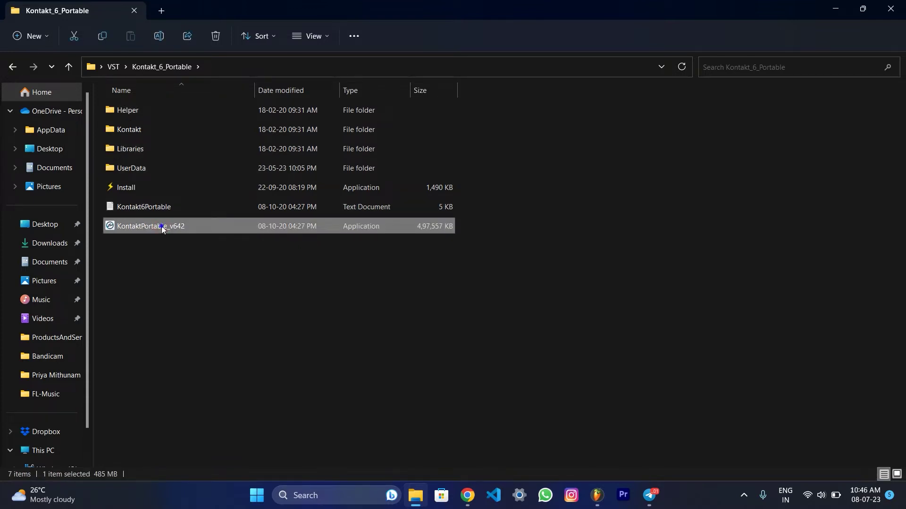
{"action": "right_click", "coordinate": [161, 225]}
{"action": "left_click", "coordinate": [206, 282]}
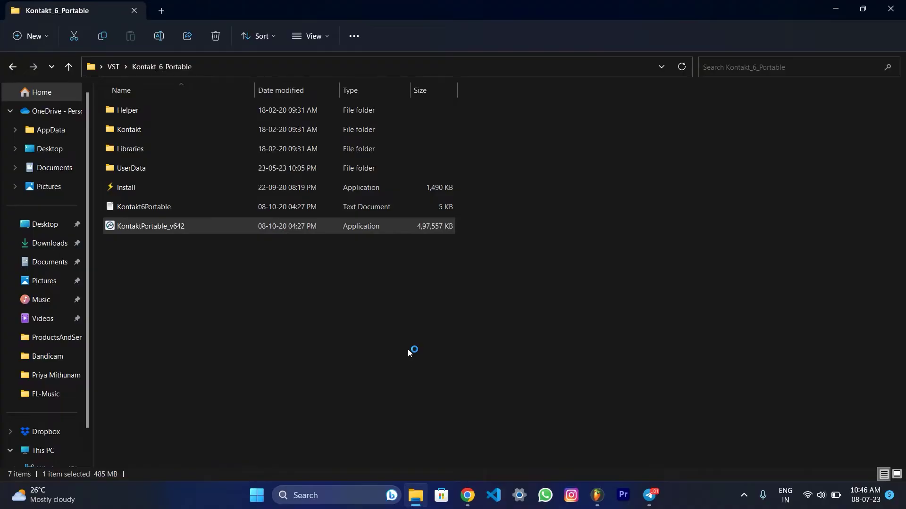
{"action": "left_click", "coordinate": [499, 346]}
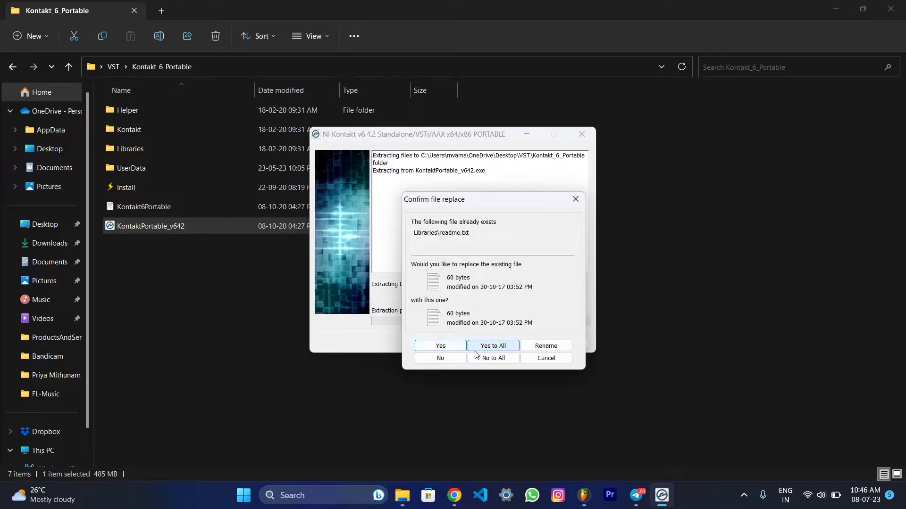
{"action": "left_click", "coordinate": [485, 347]}
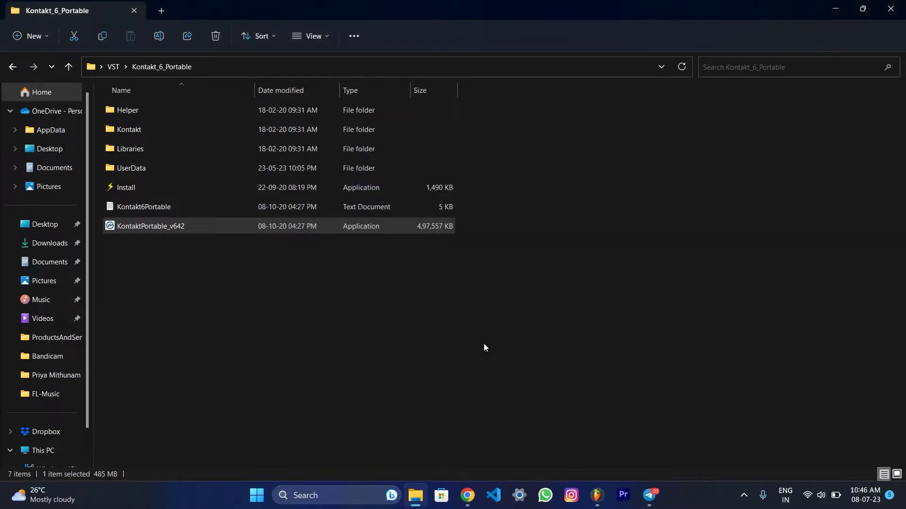
{"action": "left_click", "coordinate": [596, 503]}
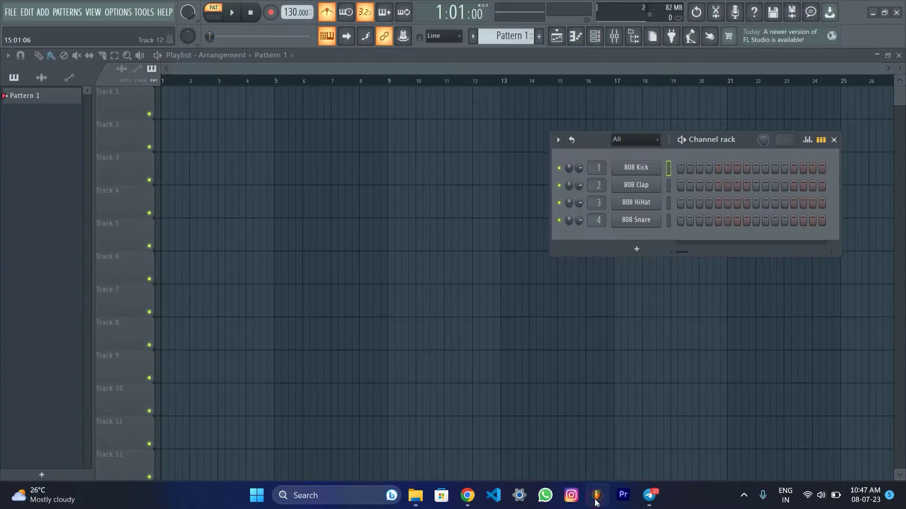
Step: Open Manage plugins from the Channel rack's More plugins generator list
{"action": "left_click", "coordinate": [643, 256]}
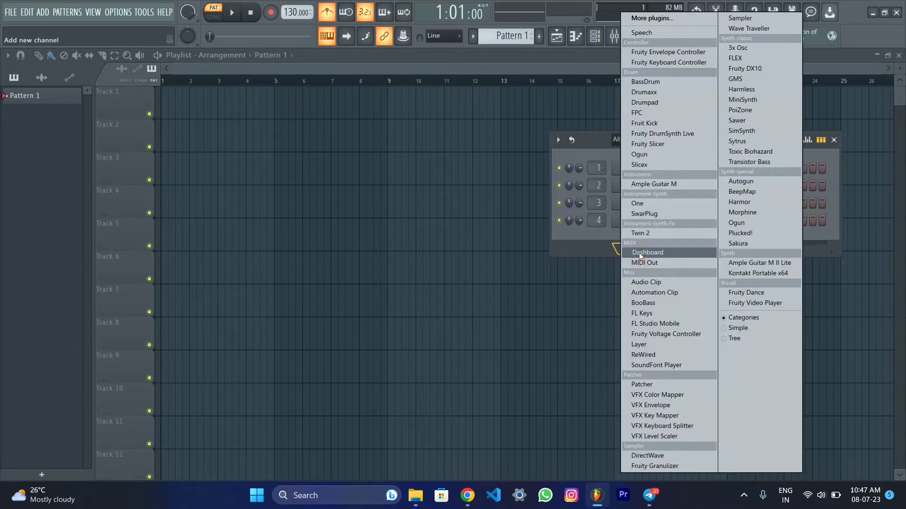
{"action": "left_click", "coordinate": [670, 19]}
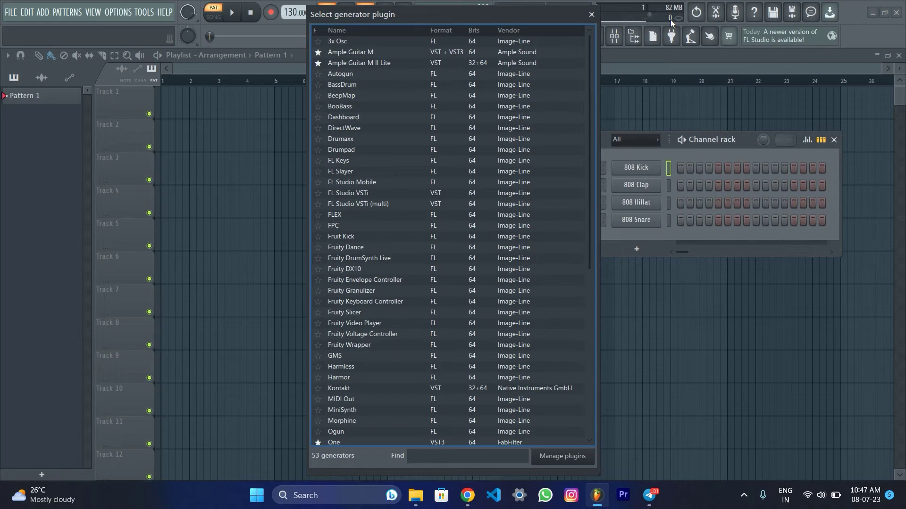
{"action": "left_click", "coordinate": [558, 456]}
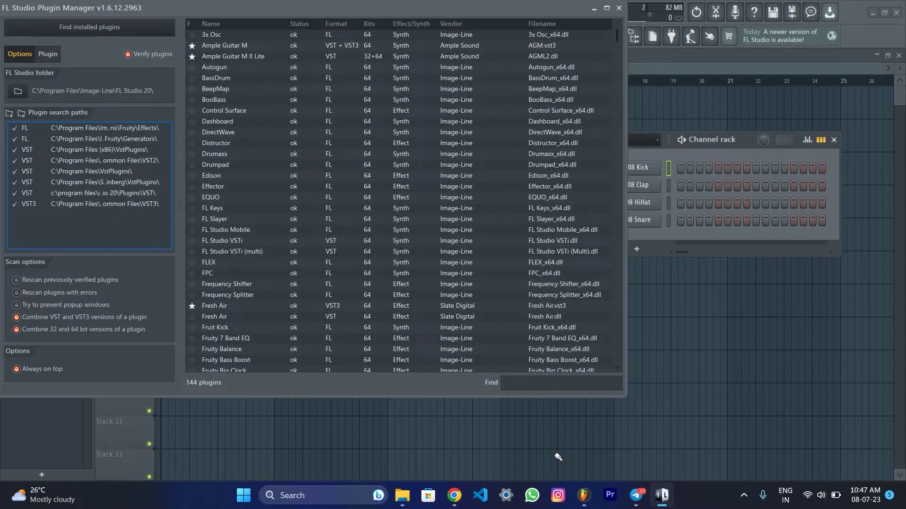
Step: Add Desktop > VST > Kontakt_6_Portable as a new plugin search path
{"action": "left_click", "coordinate": [9, 115]}
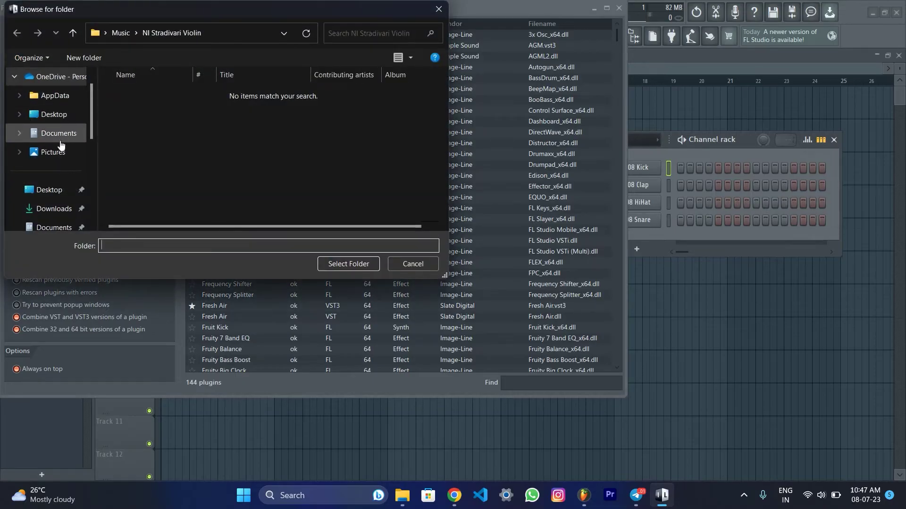
{"action": "left_click", "coordinate": [54, 115]}
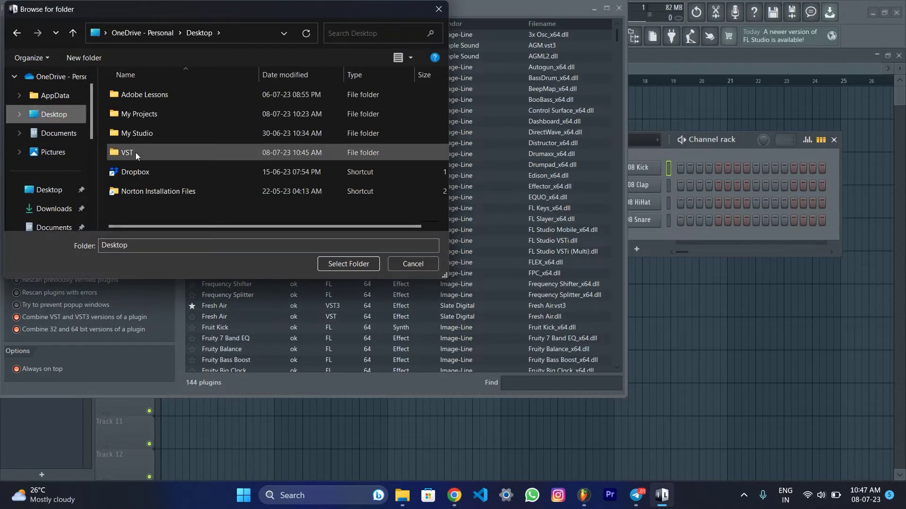
{"action": "double_click", "coordinate": [135, 152]}
{"action": "left_click", "coordinate": [143, 96]}
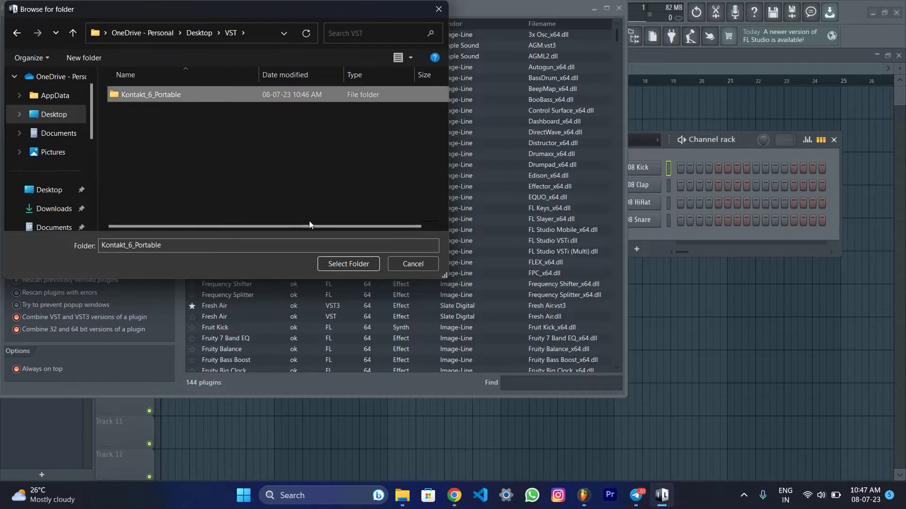
{"action": "left_click", "coordinate": [333, 264]}
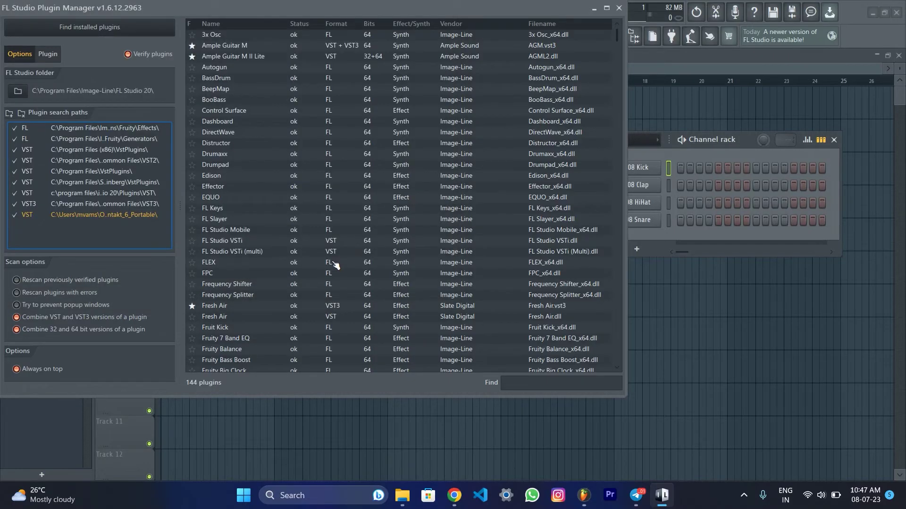
Step: Rescan installed plugins, star Kontakt Portable x64 as a favourite, and close the Plugin Manager
{"action": "left_click", "coordinate": [81, 25]}
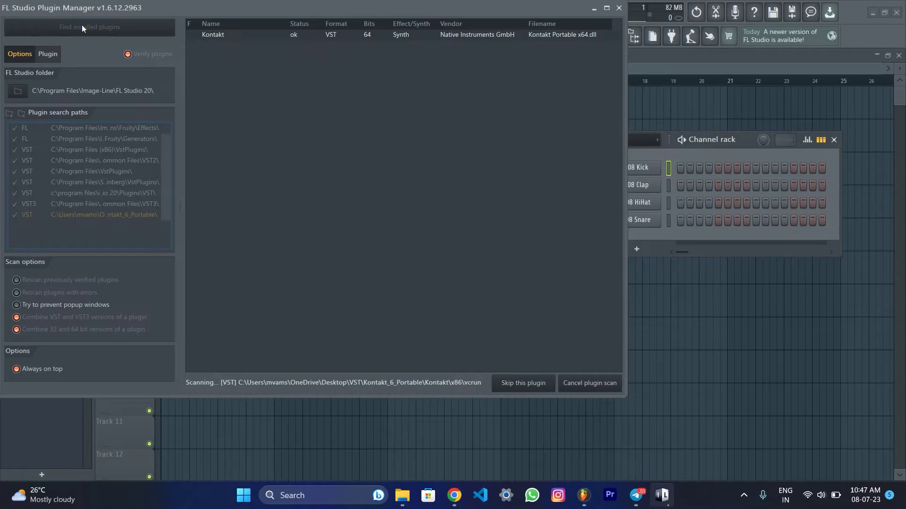
{"action": "scroll", "coordinate": [290, 217], "scroll_direction": "down", "scroll_amount": 15}
{"action": "scroll", "coordinate": [290, 217], "scroll_direction": "up", "scroll_amount": 3}
{"action": "scroll", "coordinate": [290, 217], "scroll_direction": "down", "scroll_amount": 2}
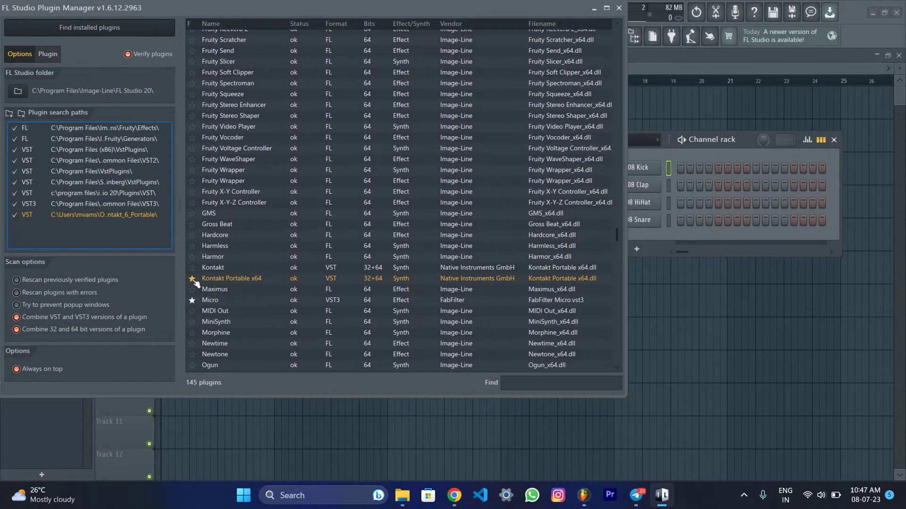
{"action": "left_click", "coordinate": [194, 280]}
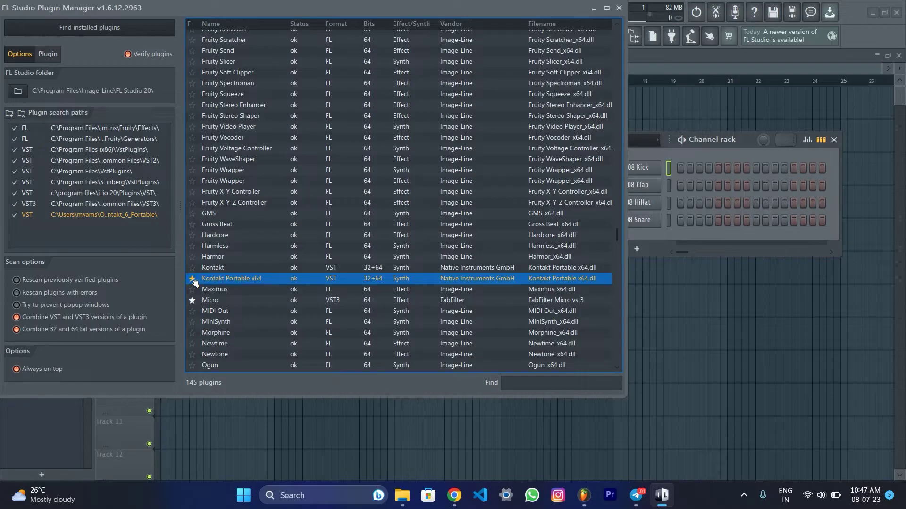
{"action": "scroll", "coordinate": [329, 319], "scroll_direction": "down", "scroll_amount": 4}
{"action": "scroll", "coordinate": [330, 318], "scroll_direction": "down", "scroll_amount": 5}
{"action": "left_click", "coordinate": [618, 8]}
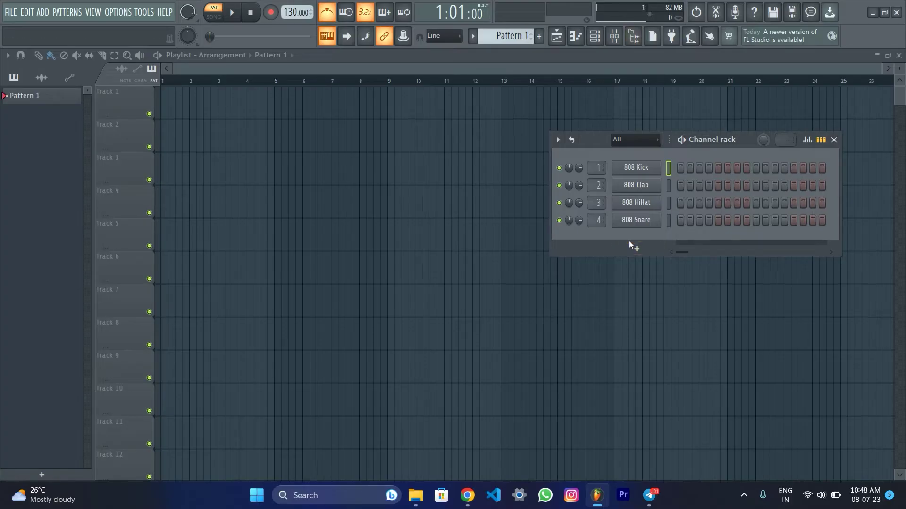
Step: Add a Kontakt Portable x64 channel to the Channel rack and move its window up
{"action": "left_click", "coordinate": [635, 251]}
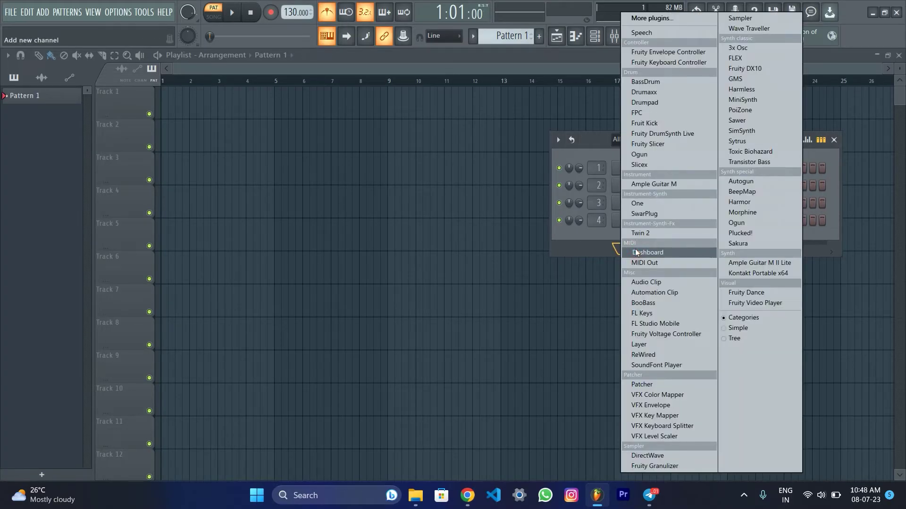
{"action": "left_click", "coordinate": [750, 274]}
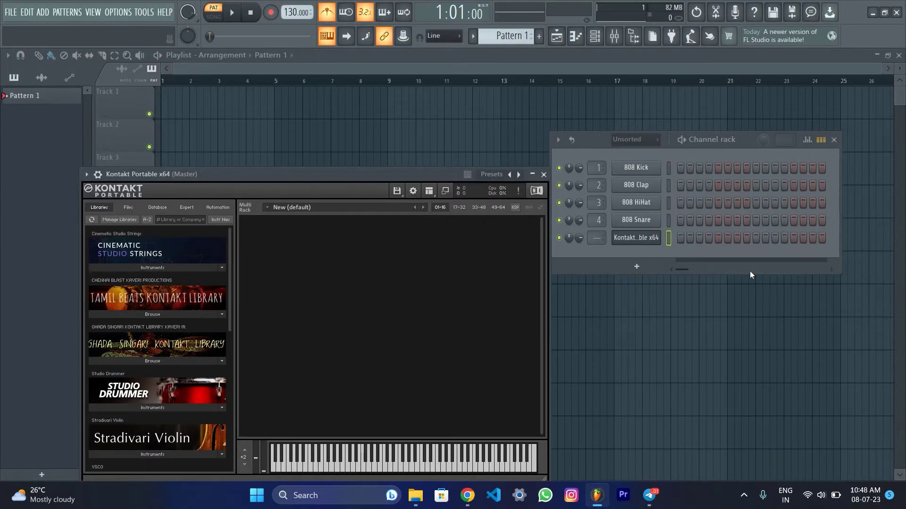
{"action": "left_click_drag", "start_coordinate": [414, 171], "coordinate": [437, 96]}
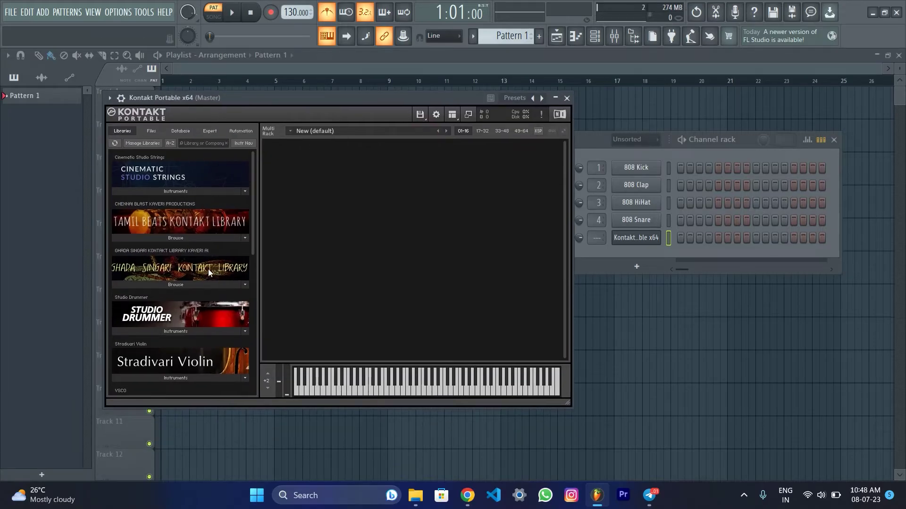
Step: Load ProjectSAM TFO - Heroic Horns from The Free Orchestra Instruments and play a few notes
{"action": "scroll", "coordinate": [209, 272], "scroll_direction": "down", "scroll_amount": 7}
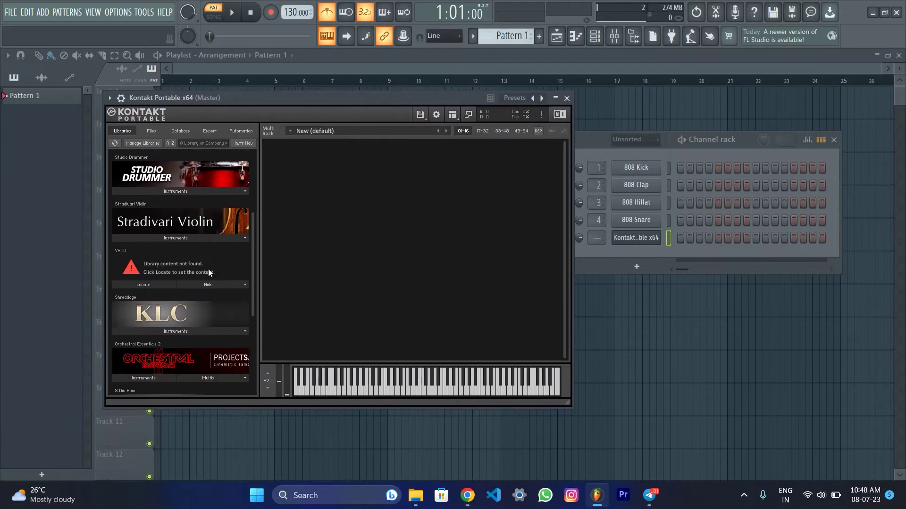
{"action": "scroll", "coordinate": [208, 272], "scroll_direction": "down", "scroll_amount": 6}
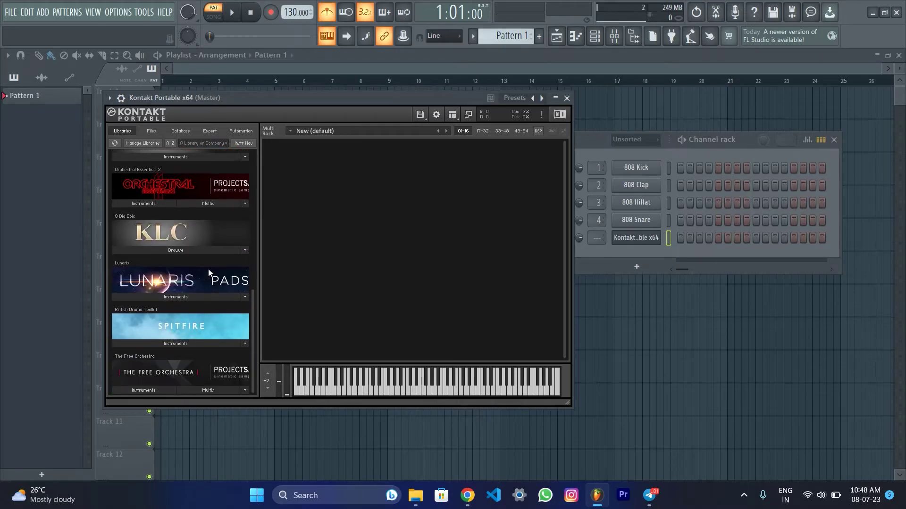
{"action": "scroll", "coordinate": [208, 272], "scroll_direction": "up", "scroll_amount": 15}
{"action": "scroll", "coordinate": [209, 272], "scroll_direction": "down", "scroll_amount": 15}
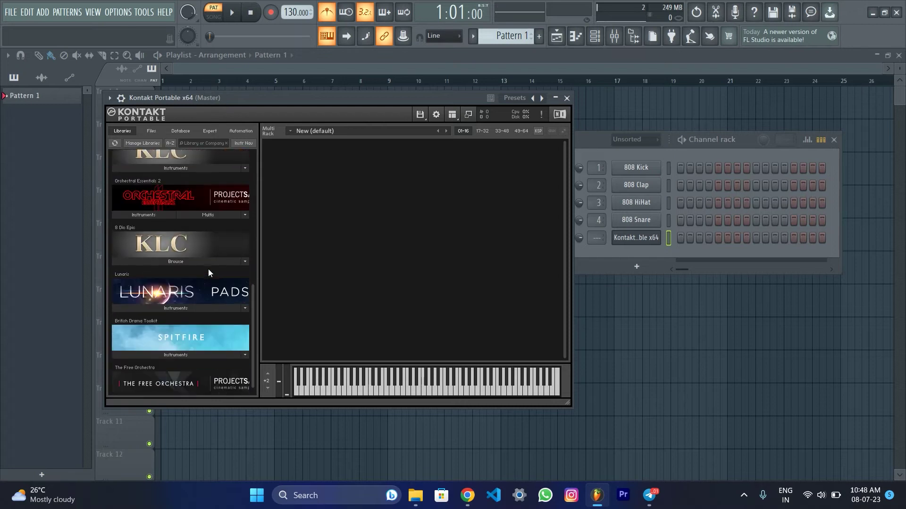
{"action": "scroll", "coordinate": [208, 272], "scroll_direction": "down", "scroll_amount": 1}
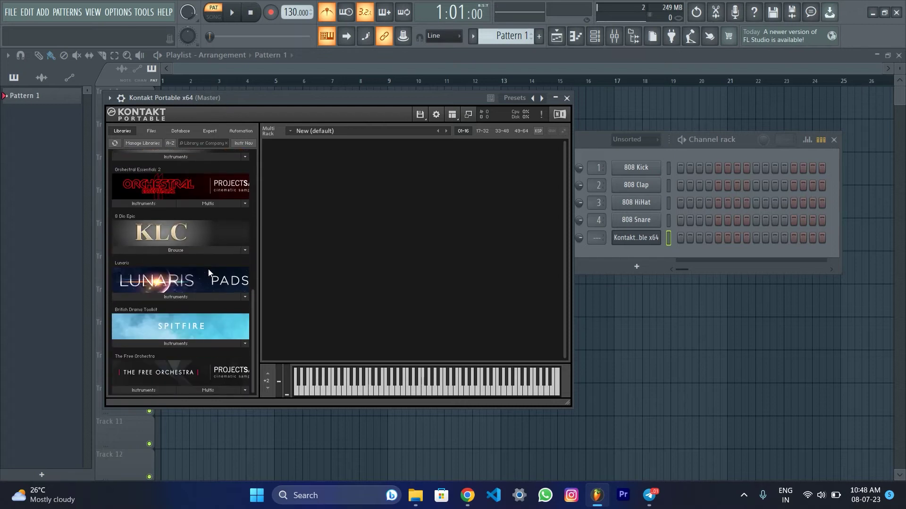
{"action": "left_click", "coordinate": [144, 390]}
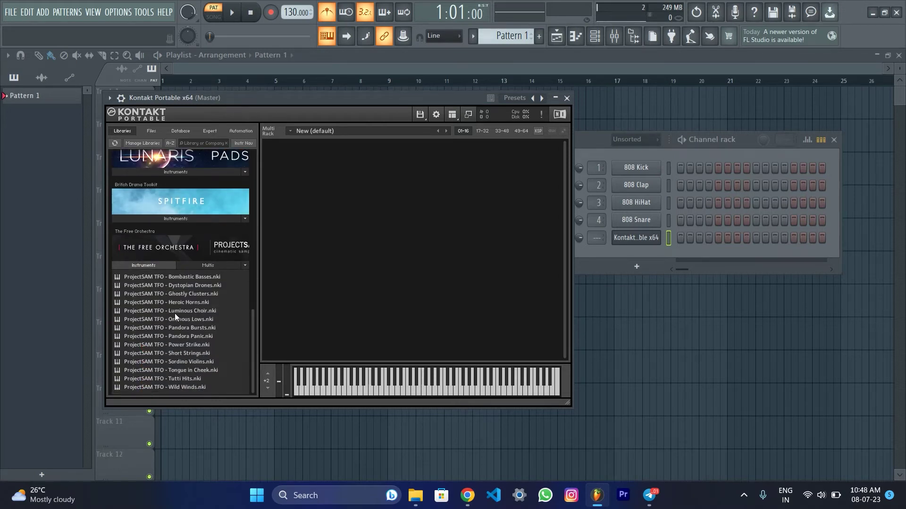
{"action": "left_click", "coordinate": [165, 302]}
{"action": "left_click_drag", "start_coordinate": [384, 271], "coordinate": [383, 271]}
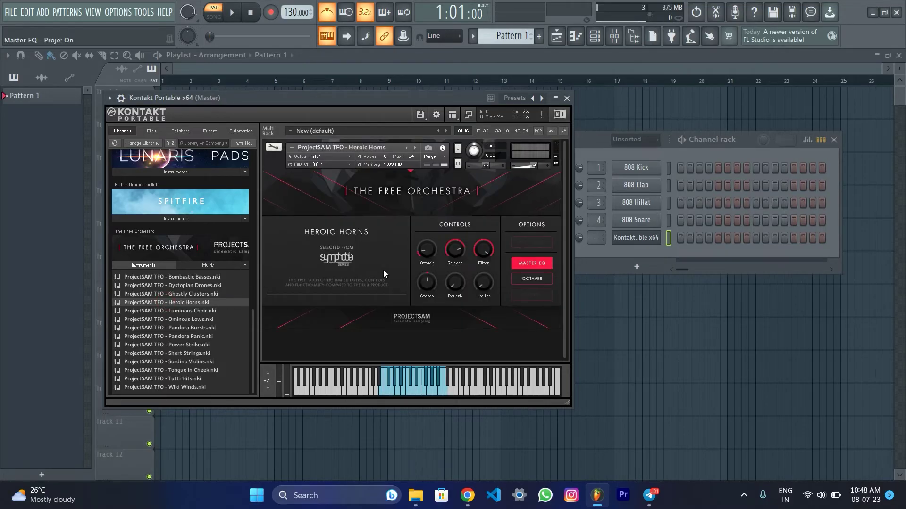
{"action": "key", "text": "x"}
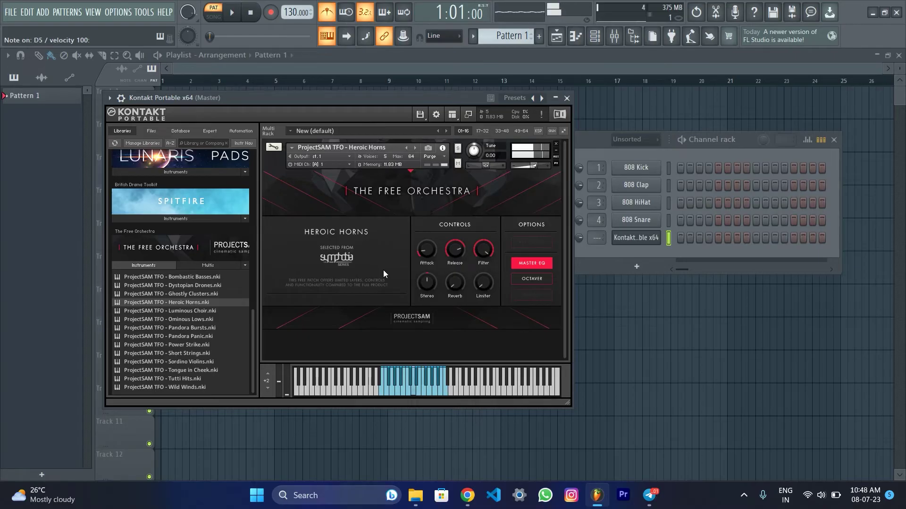
{"action": "key", "text": "x"}
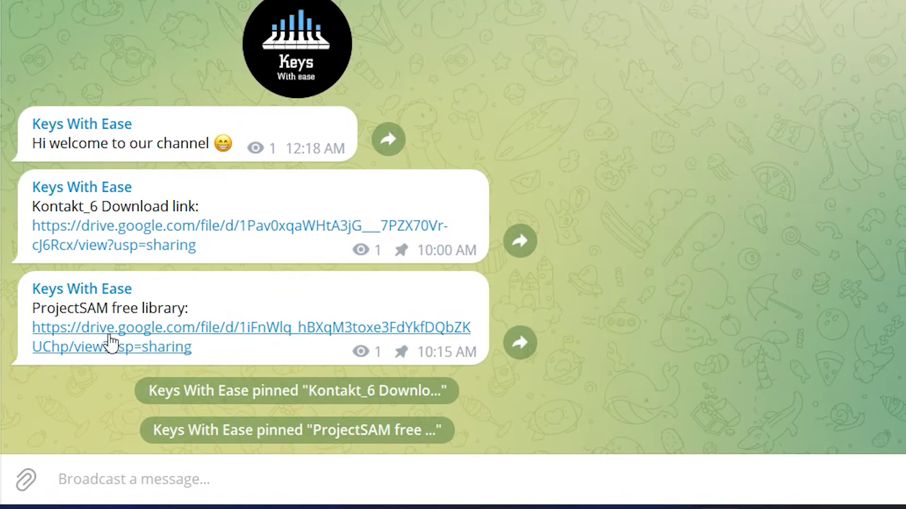
Step: Open the ProjectSAM The Free Orchestra.rar Google Drive link from Telegram
{"action": "double_click", "coordinate": [137, 340]}
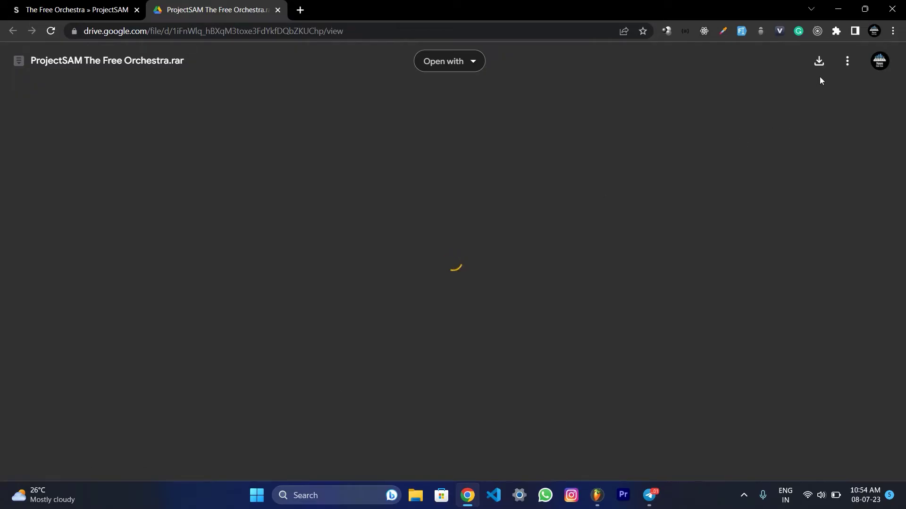
Step: Start downloading ProjectSAM The Free Orchestra.rar, find it already in Desktop > VST, and cancel saving
{"action": "left_click", "coordinate": [819, 62]}
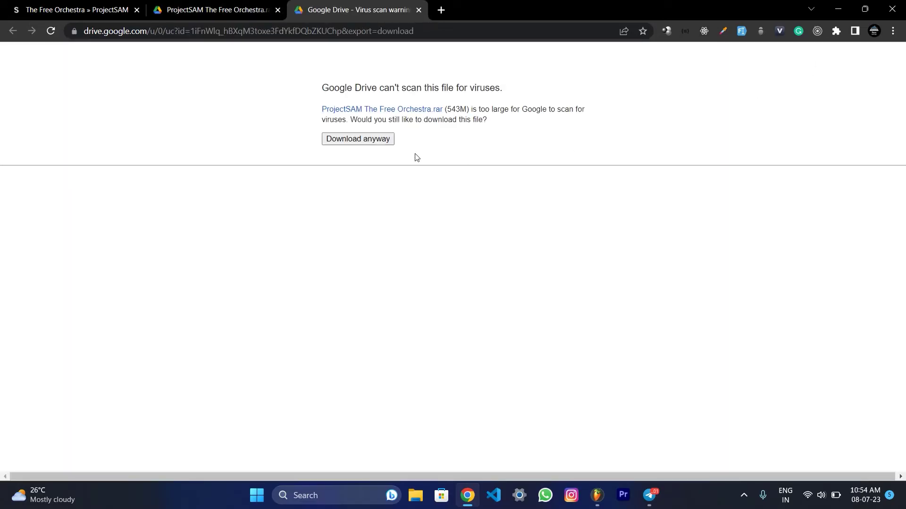
{"action": "left_click", "coordinate": [348, 140]}
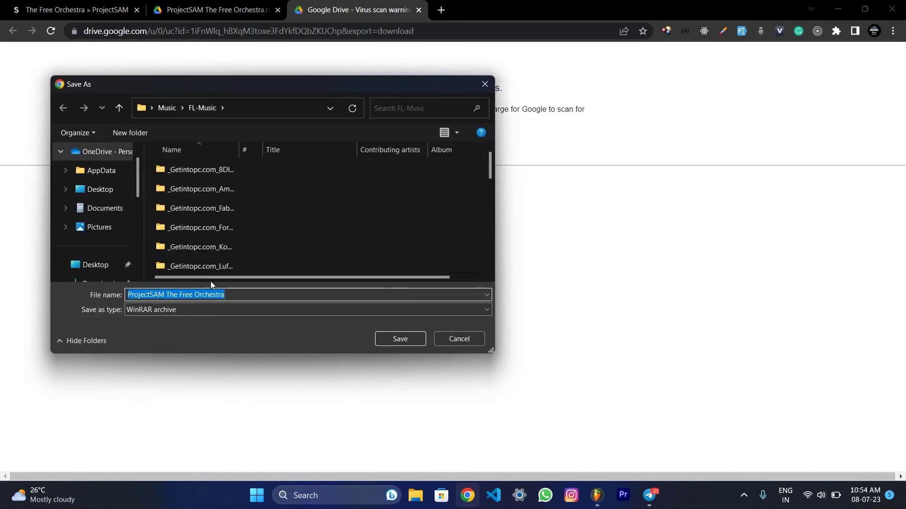
{"action": "left_click", "coordinate": [100, 188]}
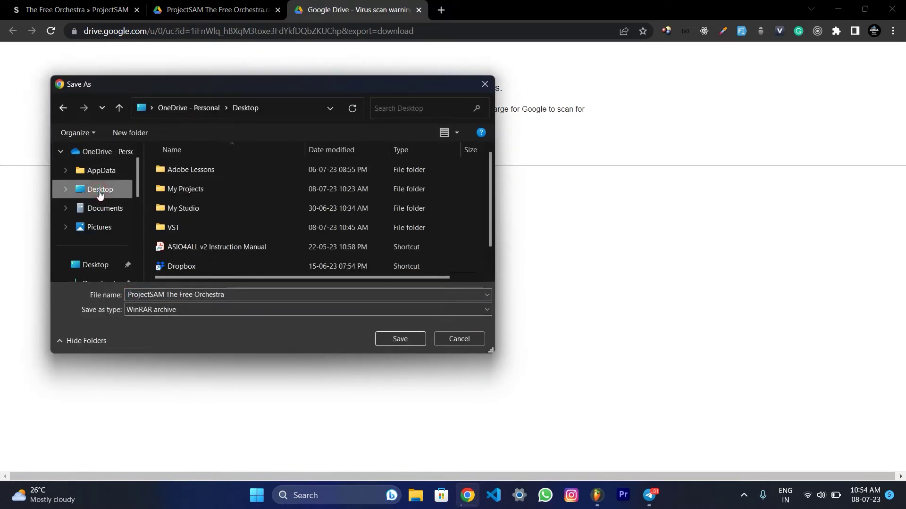
{"action": "double_click", "coordinate": [193, 226]}
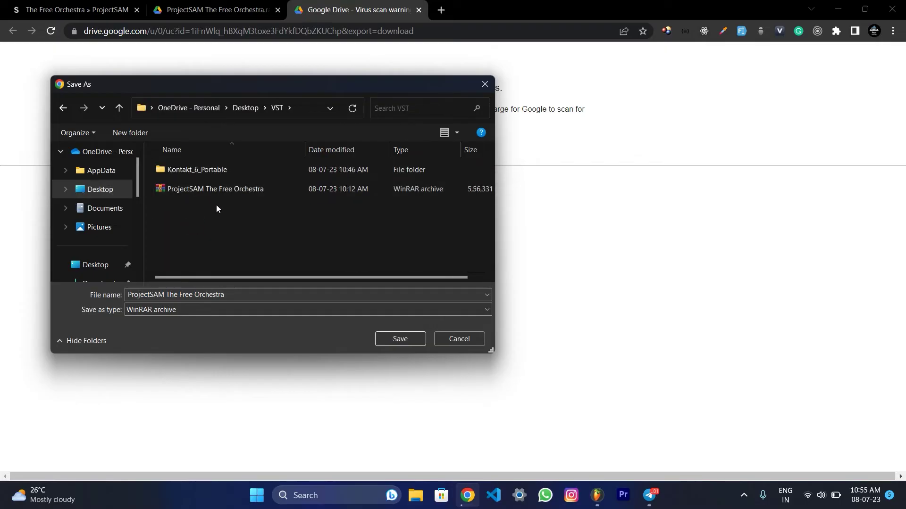
{"action": "left_click", "coordinate": [463, 338]}
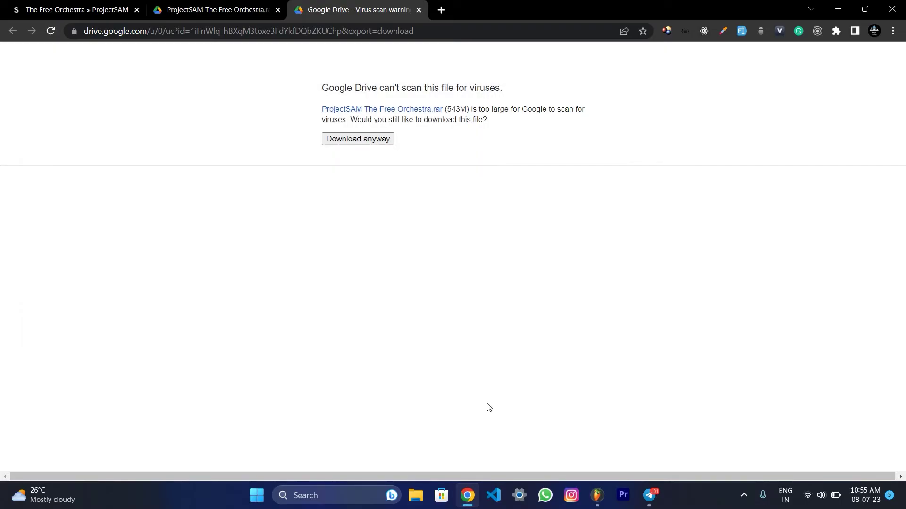
Step: Extract ProjectSAM The Free Orchestra.rar into the VST folder with WinRAR
{"action": "left_click", "coordinate": [415, 496]}
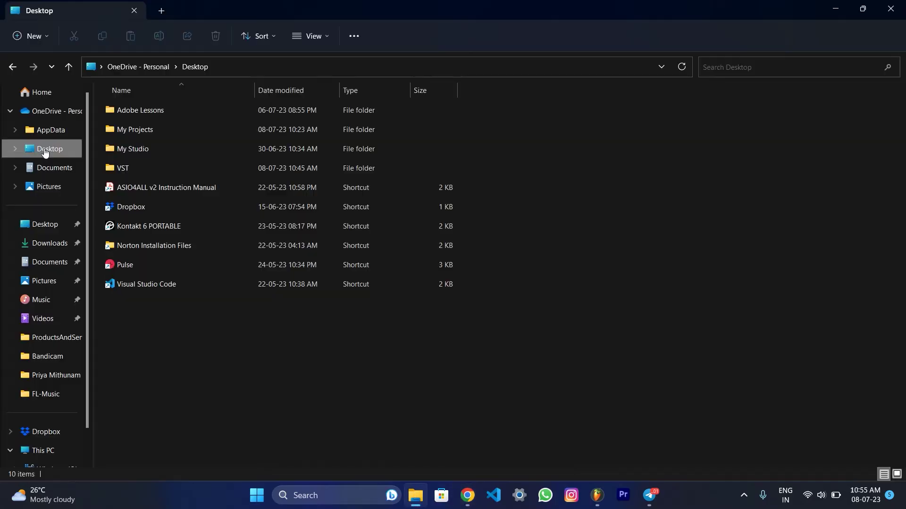
{"action": "double_click", "coordinate": [132, 169]}
{"action": "left_click", "coordinate": [130, 149]}
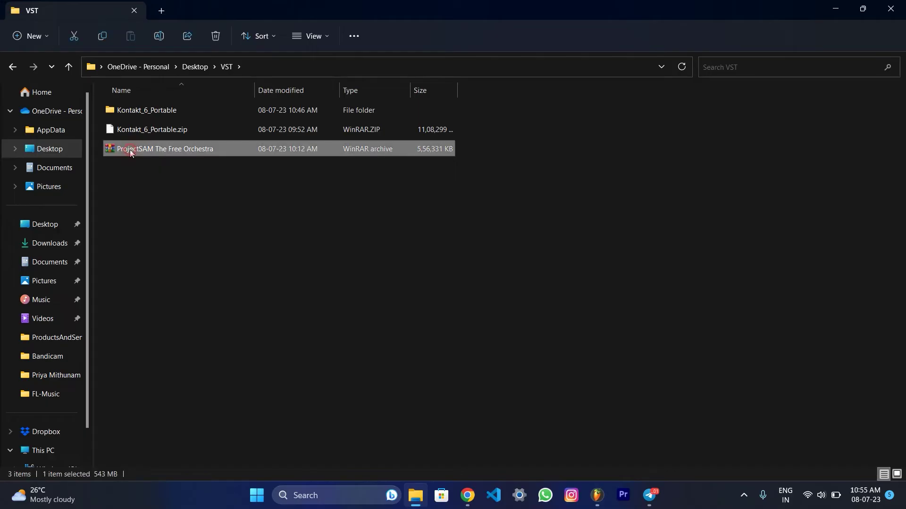
{"action": "right_click", "coordinate": [129, 149]}
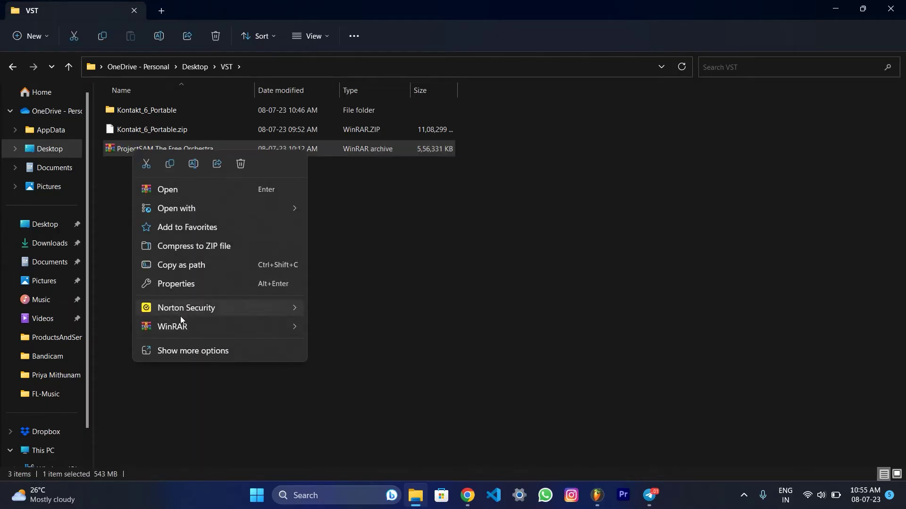
{"action": "mouse_move", "coordinate": [181, 328]}
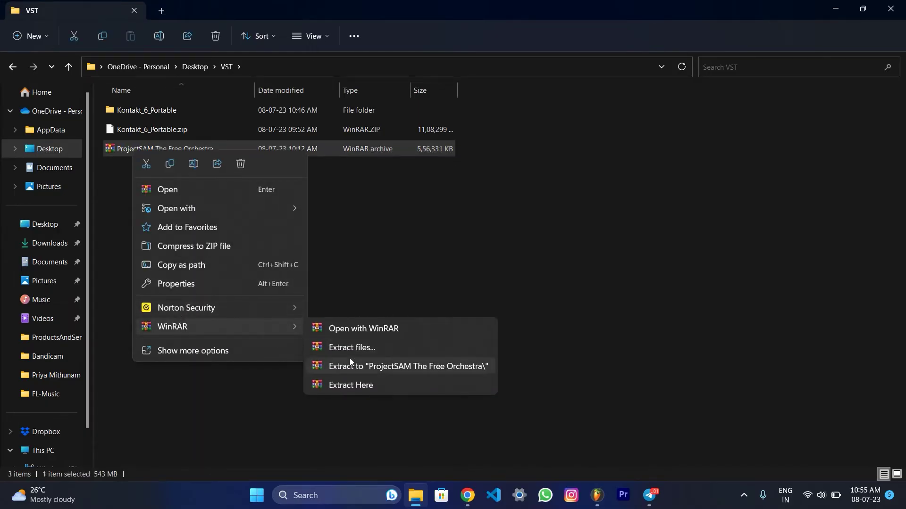
{"action": "left_click", "coordinate": [355, 385]}
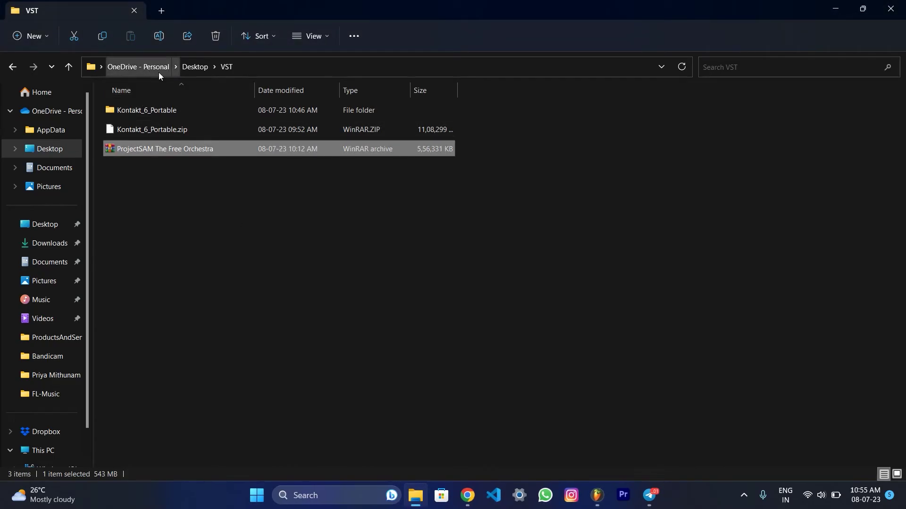
Step: Open the extracted ProjectSAM The Free Orchestra folder, select its contents, and return to FL Studio
{"action": "left_click", "coordinate": [193, 67]}
{"action": "double_click", "coordinate": [150, 174]}
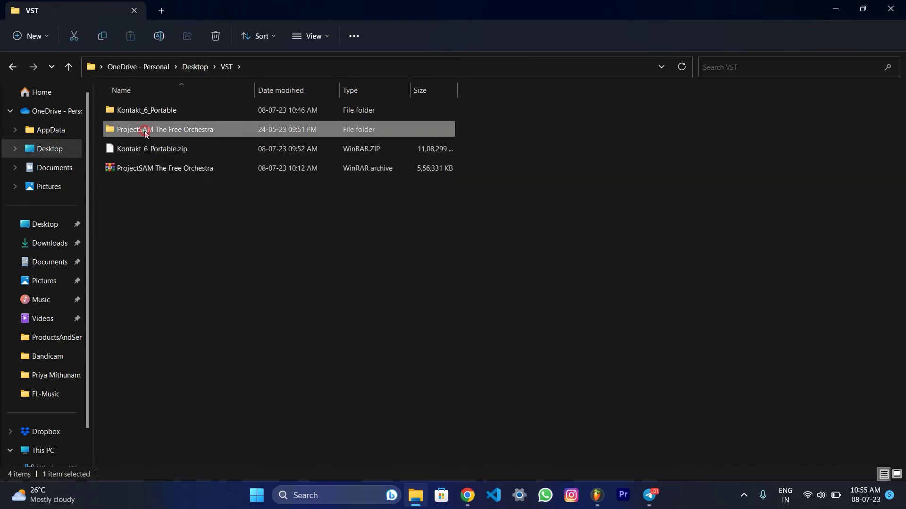
{"action": "double_click", "coordinate": [144, 131]}
{"action": "left_click_drag", "start_coordinate": [168, 202], "coordinate": [287, 208]}
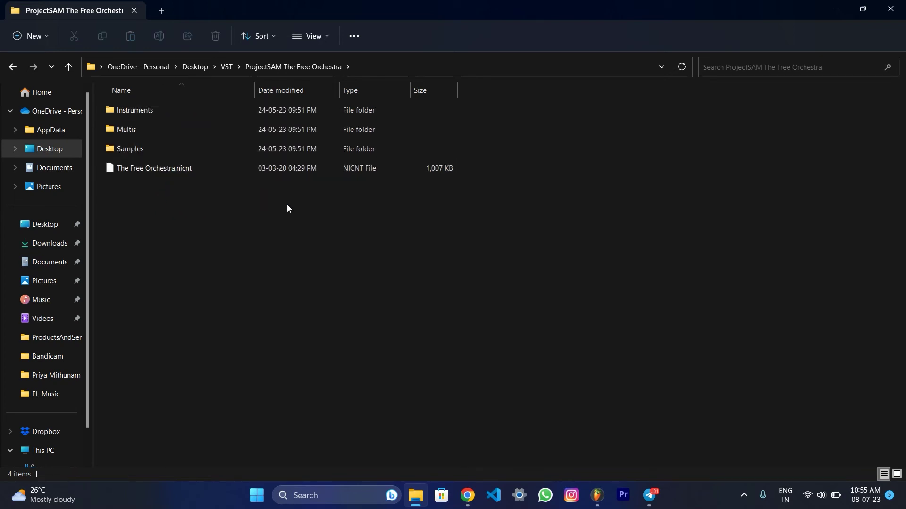
{"action": "left_click", "coordinate": [597, 496]}
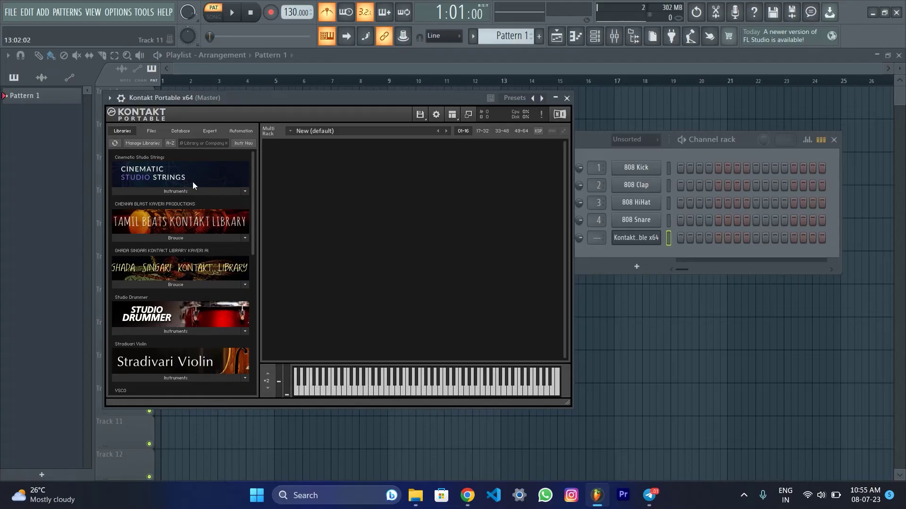
Step: Add the Desktop\VST\ProjectSAM The Free Orchestra folder as a Kontakt library via Manage Libraries
{"action": "left_click", "coordinate": [143, 143]}
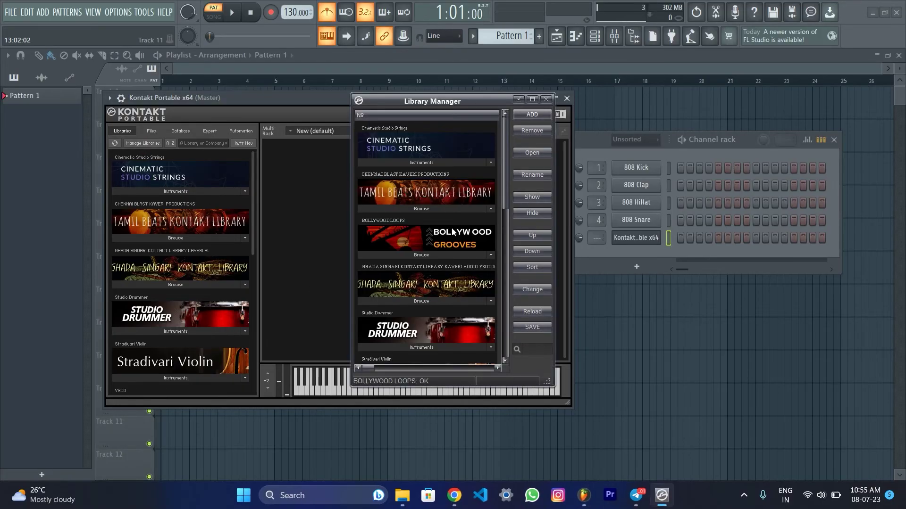
{"action": "left_click", "coordinate": [523, 116]}
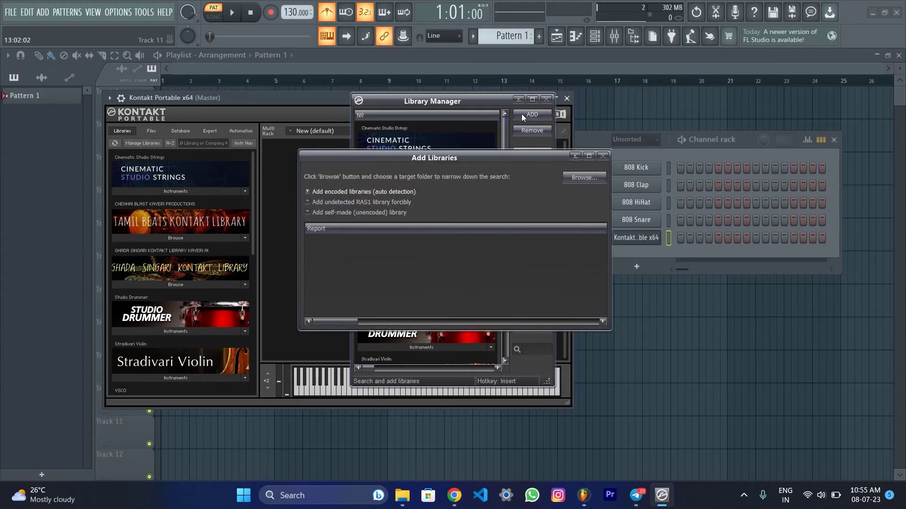
{"action": "left_click", "coordinate": [590, 177]}
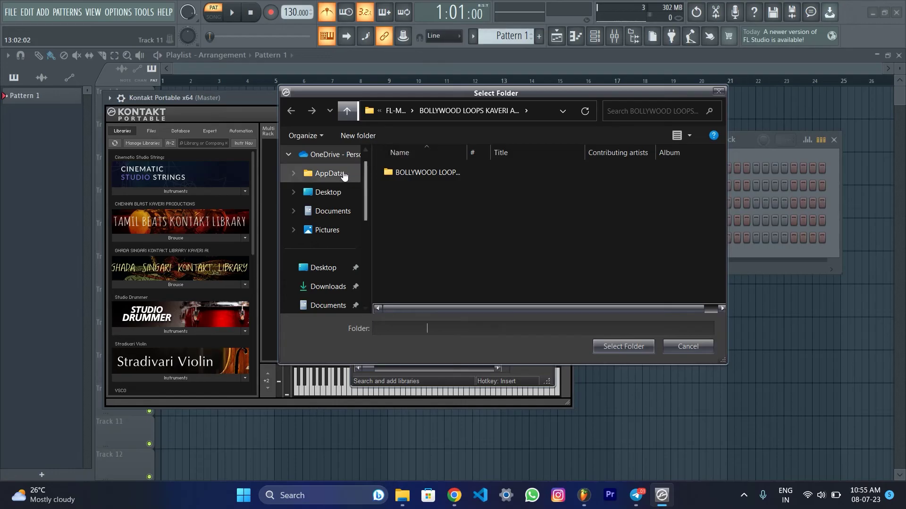
{"action": "left_click", "coordinate": [332, 194]}
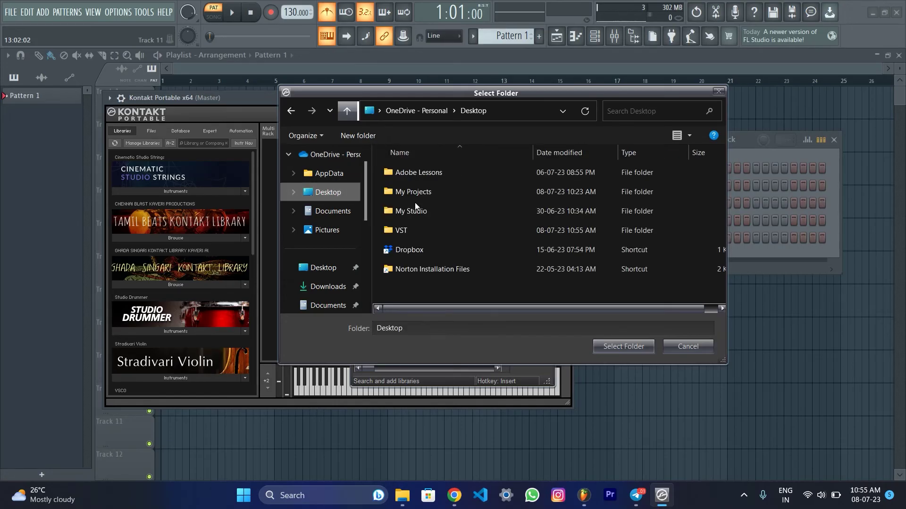
{"action": "double_click", "coordinate": [423, 228]}
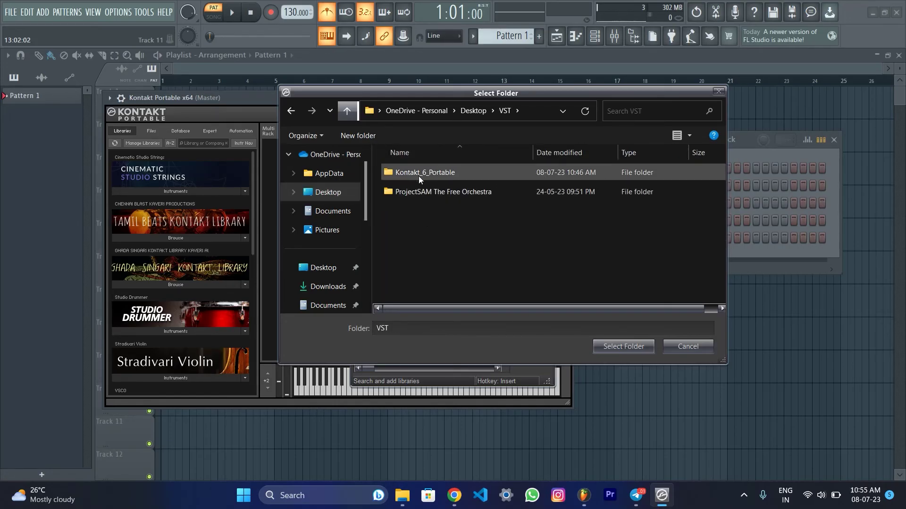
{"action": "left_click", "coordinate": [420, 197]}
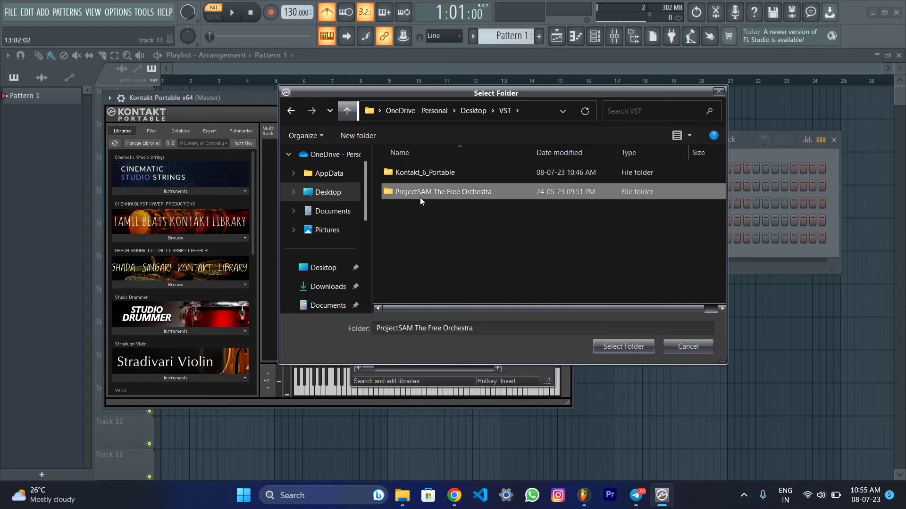
{"action": "left_click", "coordinate": [610, 347]}
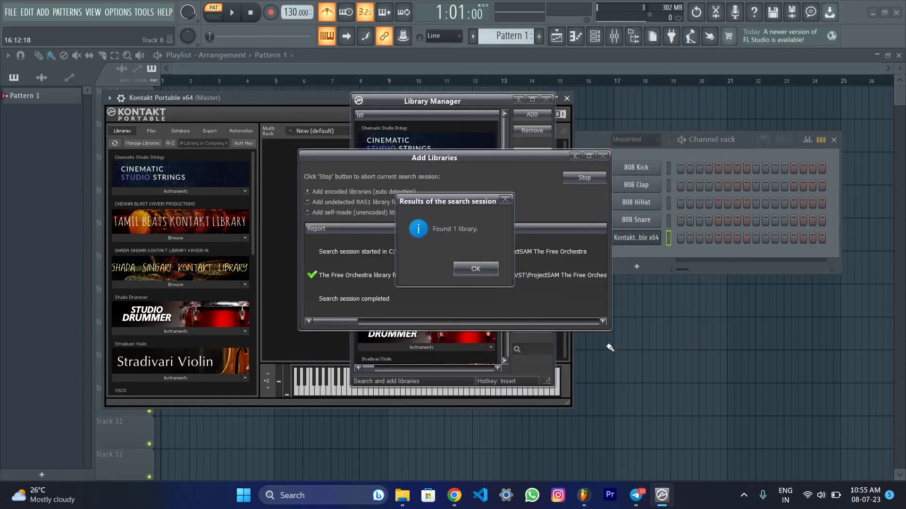
{"action": "left_click", "coordinate": [480, 268]}
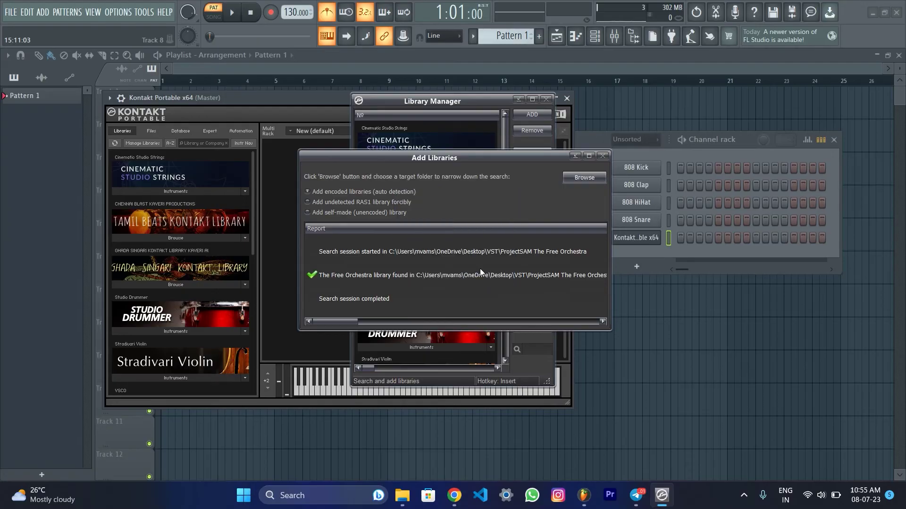
{"action": "left_click", "coordinate": [603, 156]}
Step: Save the Library Manager configuration listing The Free Orchestra, then close Library Manager and Kontakt
{"action": "scroll", "coordinate": [412, 236], "scroll_direction": "down", "scroll_amount": 5}
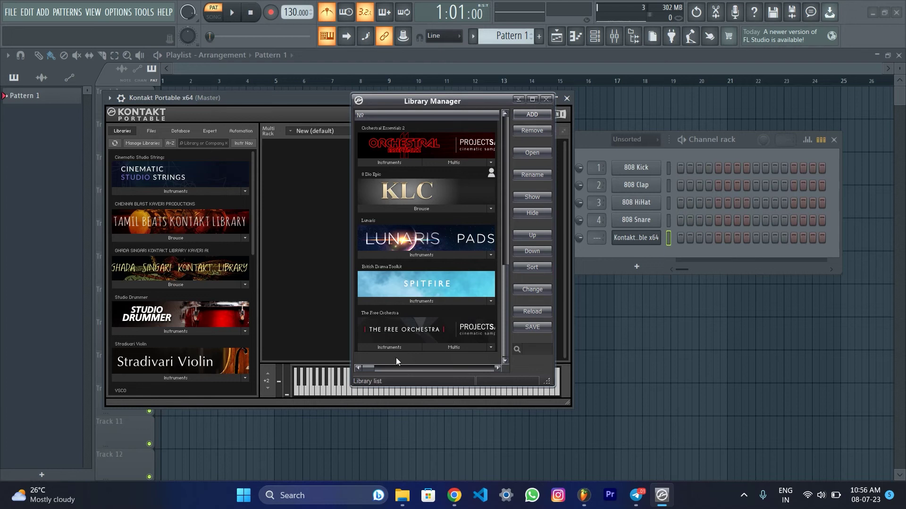
{"action": "left_click", "coordinate": [523, 328]}
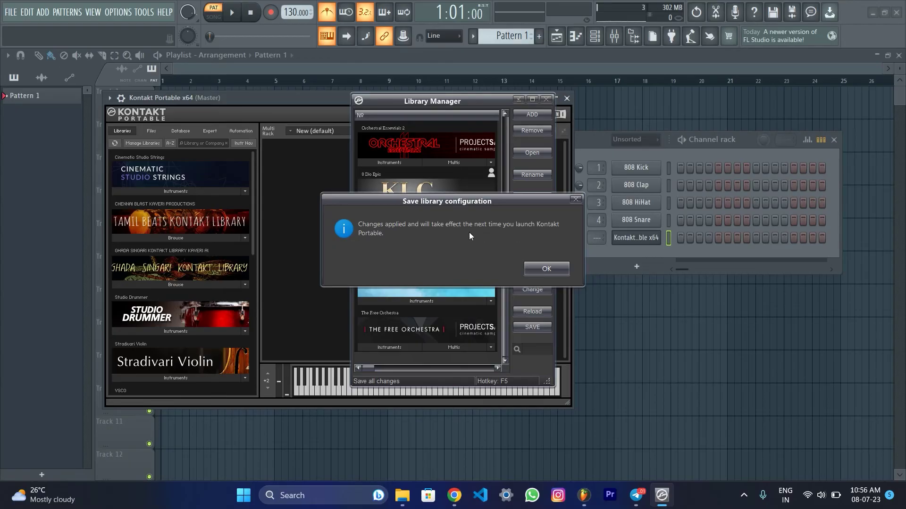
{"action": "left_click", "coordinate": [545, 274]}
{"action": "left_click", "coordinate": [547, 100]}
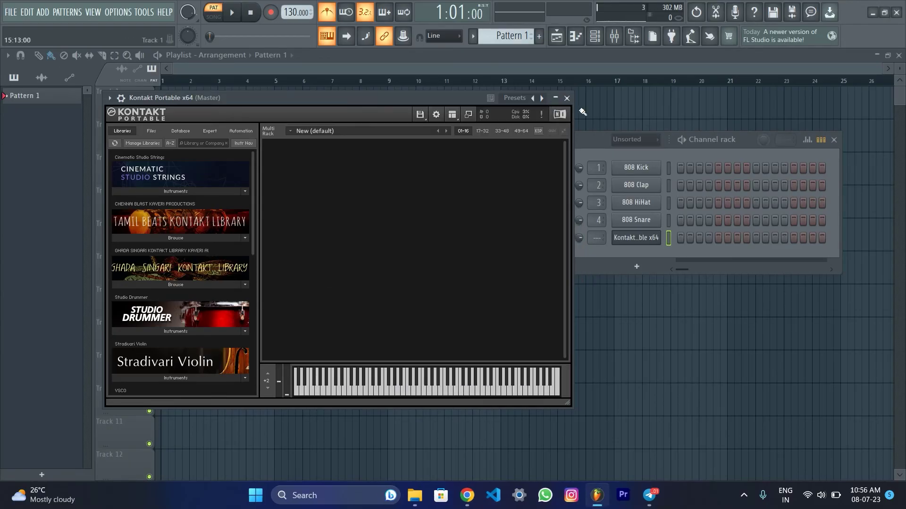
{"action": "left_click", "coordinate": [567, 98]}
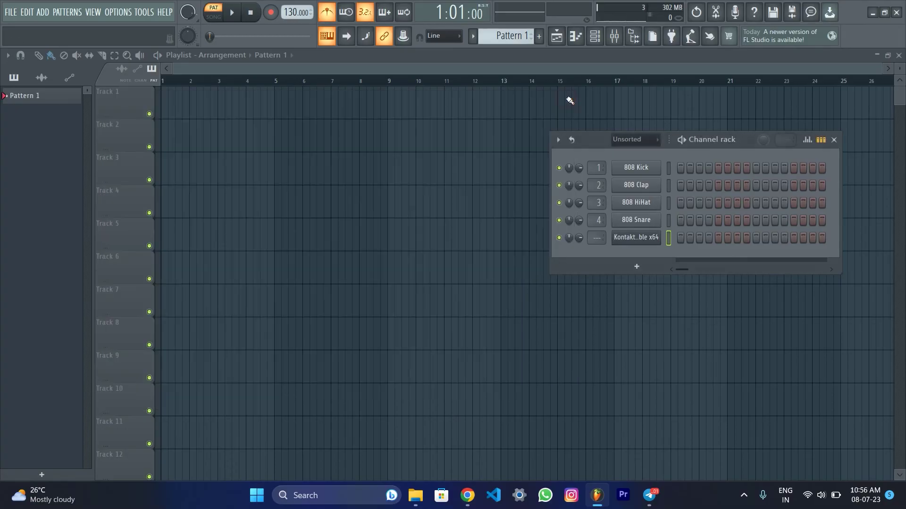
Step: Replace the old Kontakt channel with a new Kontakt Portable x64 channel in the Channel rack
{"action": "right_click", "coordinate": [637, 239]}
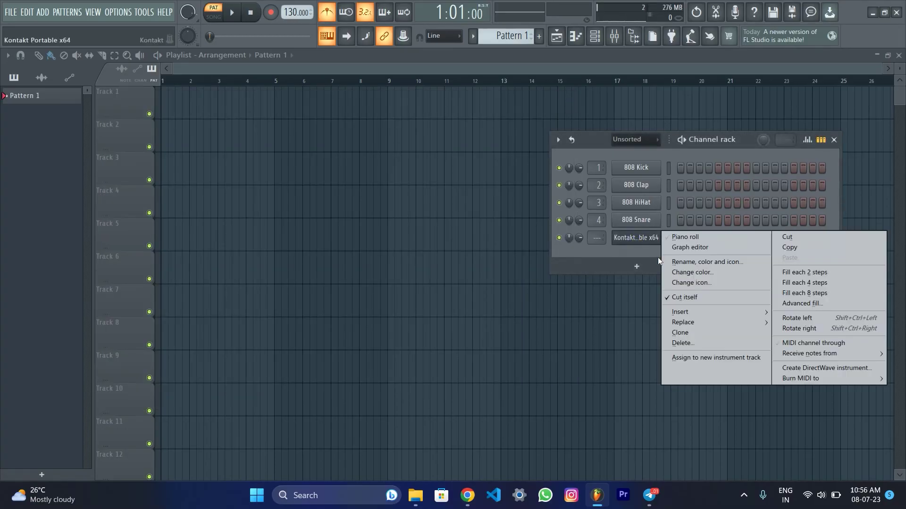
{"action": "left_click", "coordinate": [708, 343]}
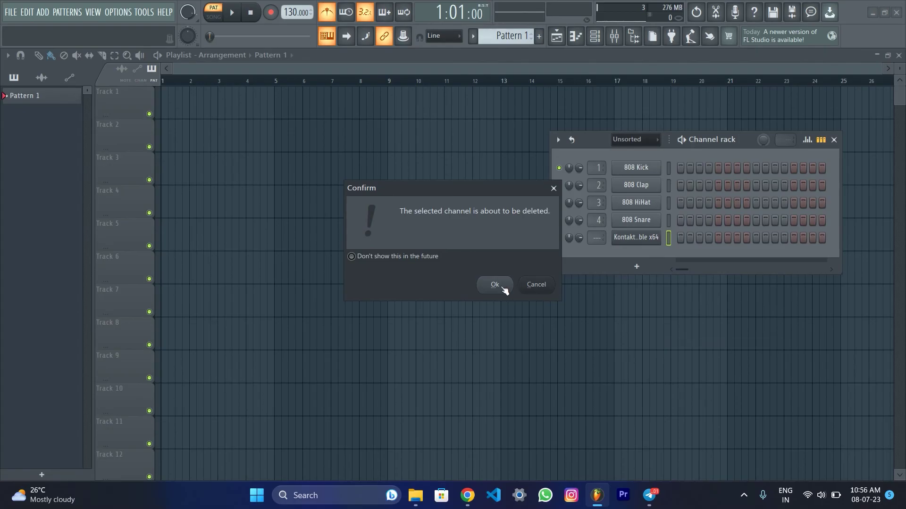
{"action": "left_click", "coordinate": [500, 285]}
{"action": "left_click", "coordinate": [634, 253]}
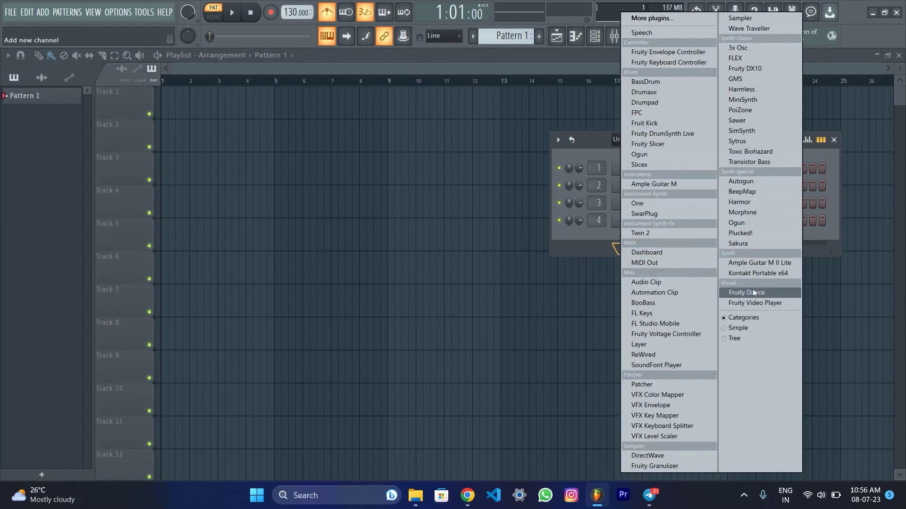
{"action": "left_click", "coordinate": [751, 274]}
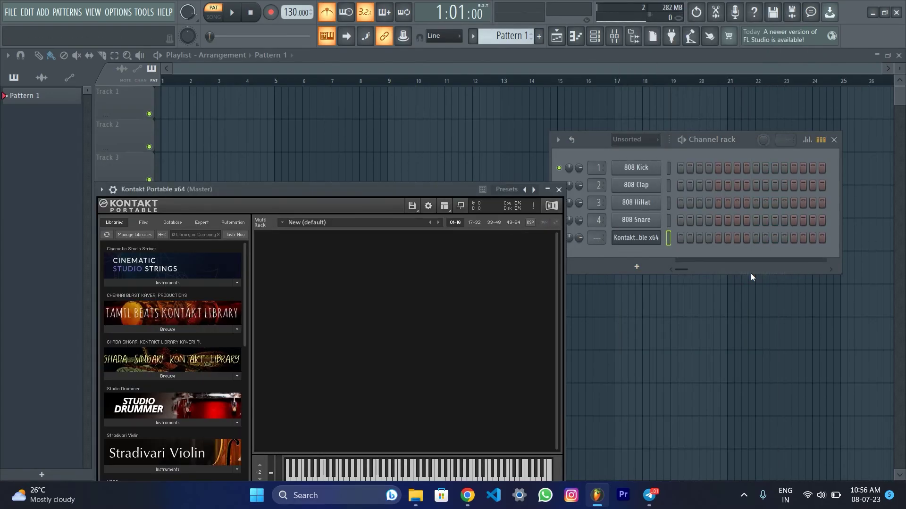
Step: Load ProjectSAM TFO - Short Strings.nki from The Free Orchestra's Instruments into Kontakt's rack
{"action": "left_click_drag", "start_coordinate": [344, 191], "coordinate": [335, 56]}
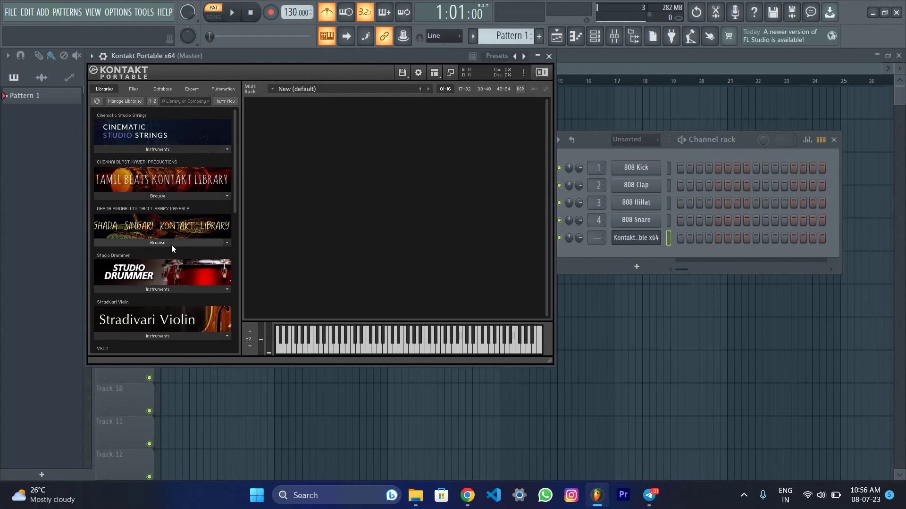
{"action": "scroll", "coordinate": [171, 245], "scroll_direction": "down", "scroll_amount": 6}
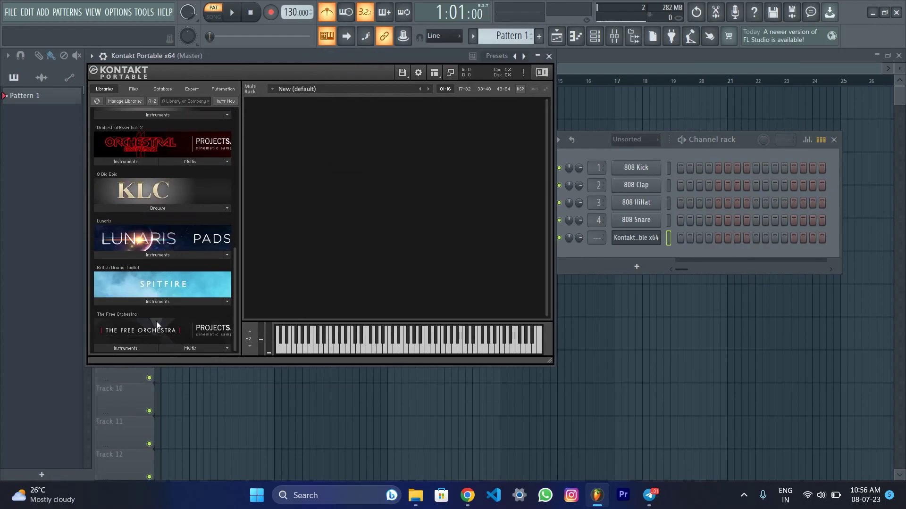
{"action": "left_click", "coordinate": [134, 348]}
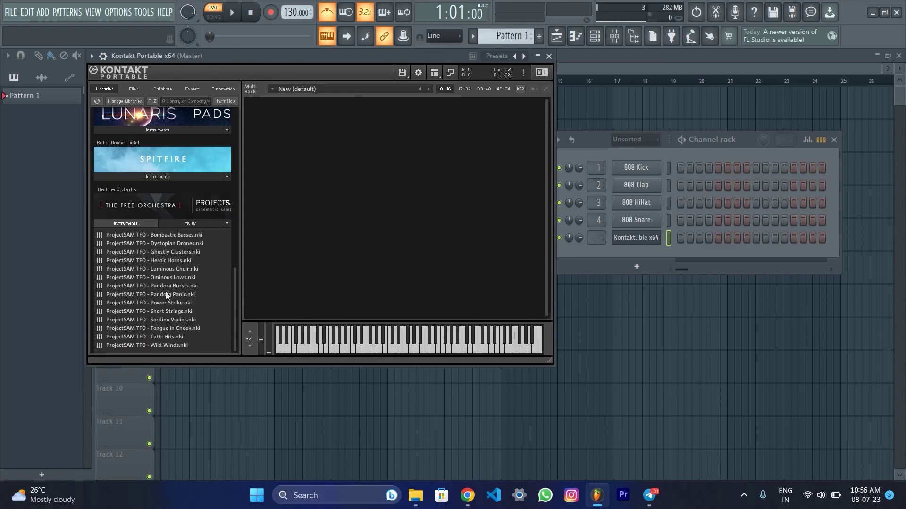
{"action": "left_click_drag", "start_coordinate": [165, 312], "coordinate": [376, 222]}
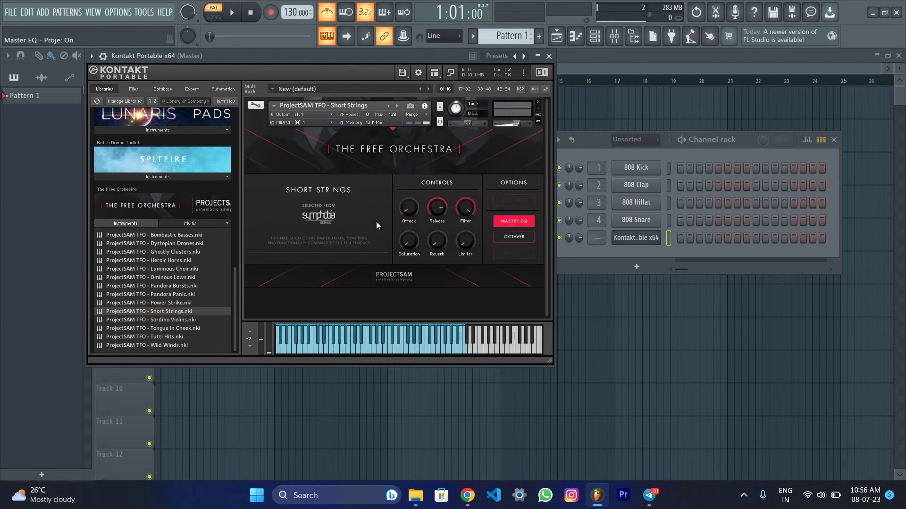